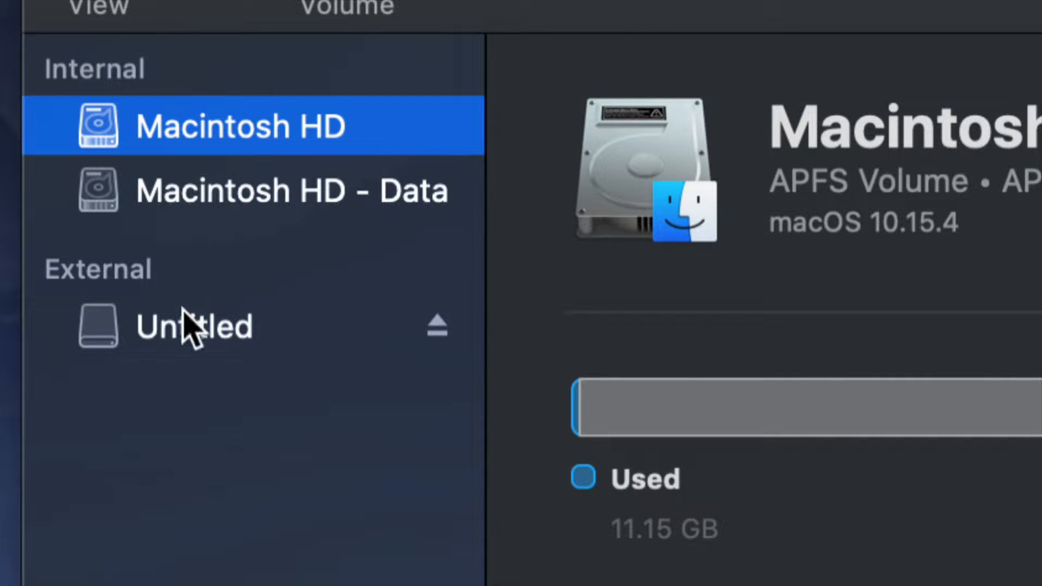
Select the external Untitled volume and set the sidebar to show all devices.
{"action": "left_click", "coordinate": [179, 323]}
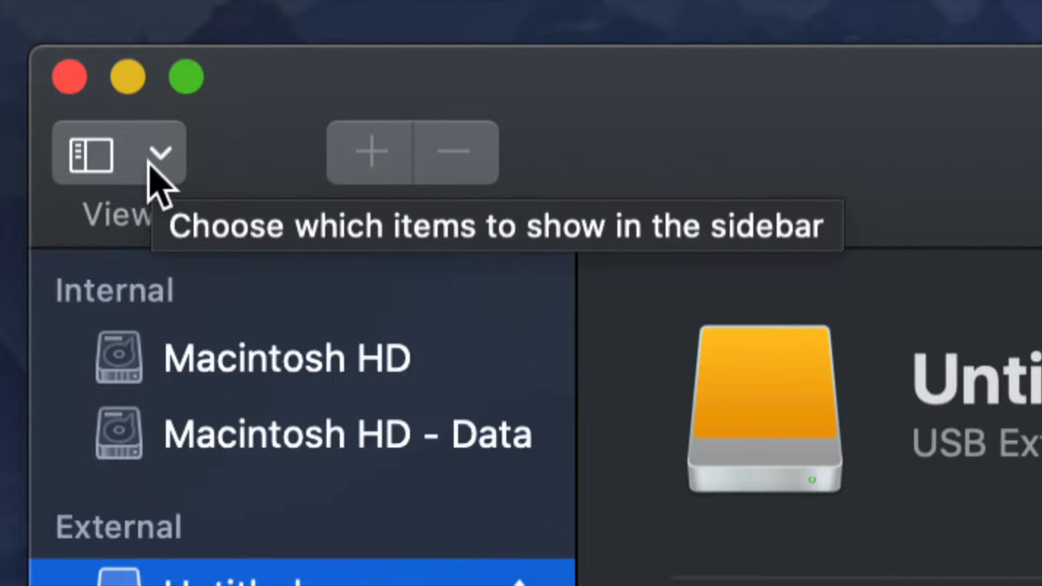
{"action": "left_click", "coordinate": [151, 169]}
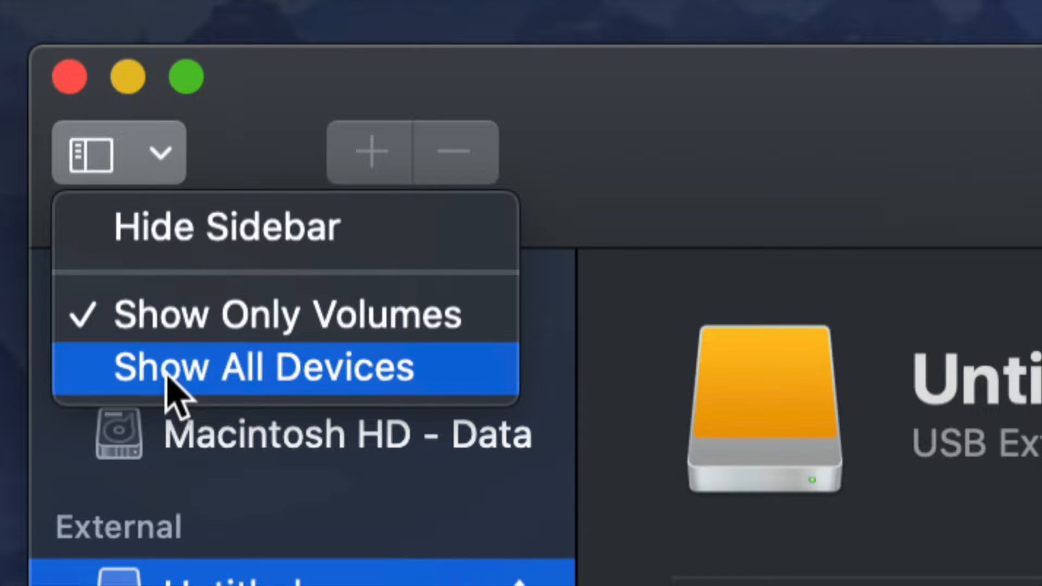
{"action": "left_click", "coordinate": [291, 373]}
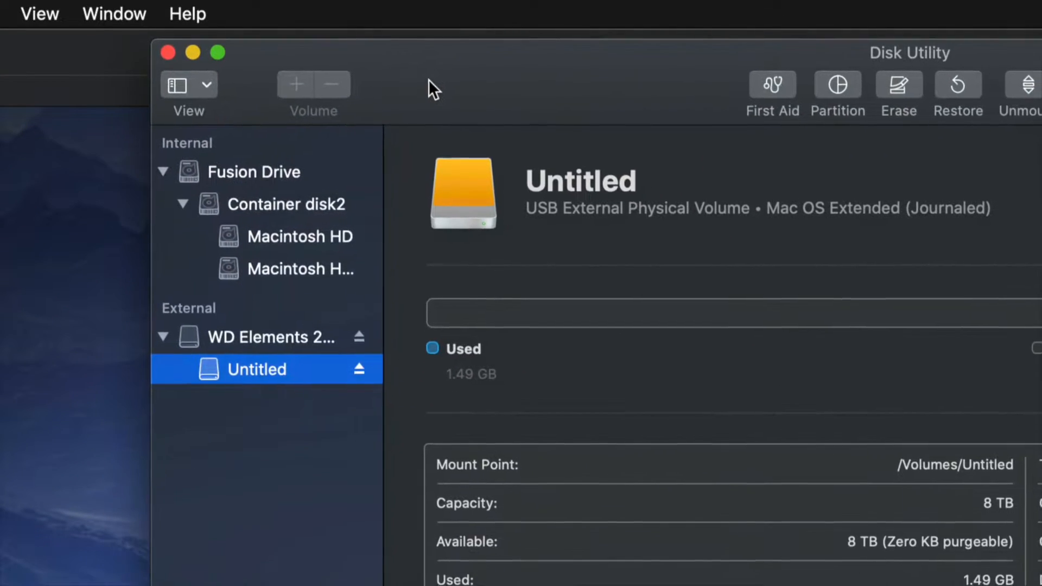
{"action": "left_click_drag", "start_coordinate": [428, 80], "coordinate": [377, 70]}
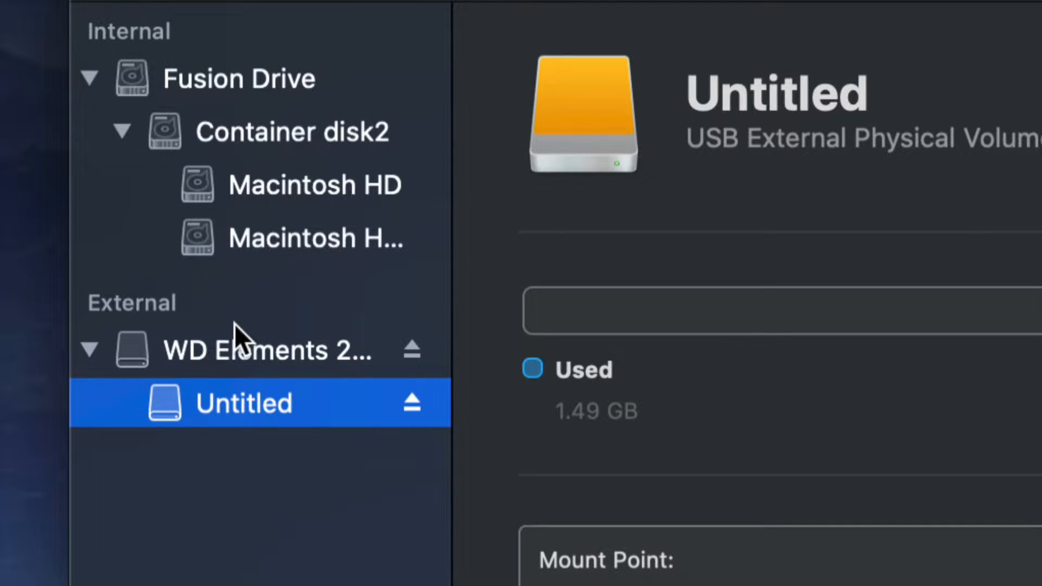
Open the erase settings for the WD Elements external disk, choosing ExFAT as format and GUID Partition Map as scheme.
{"action": "left_click", "coordinate": [298, 350]}
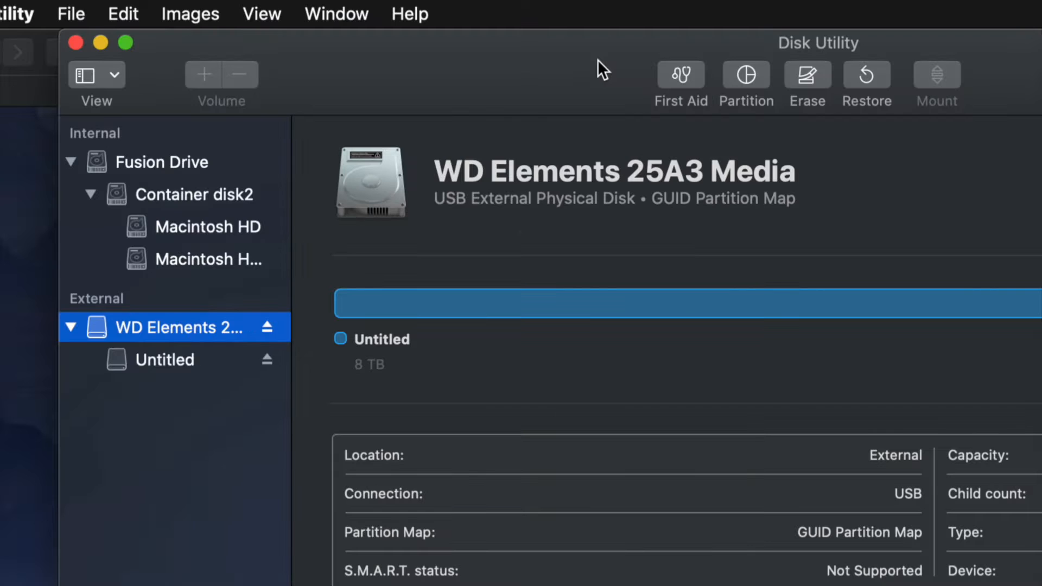
{"action": "left_click_drag", "start_coordinate": [597, 60], "coordinate": [433, 43]}
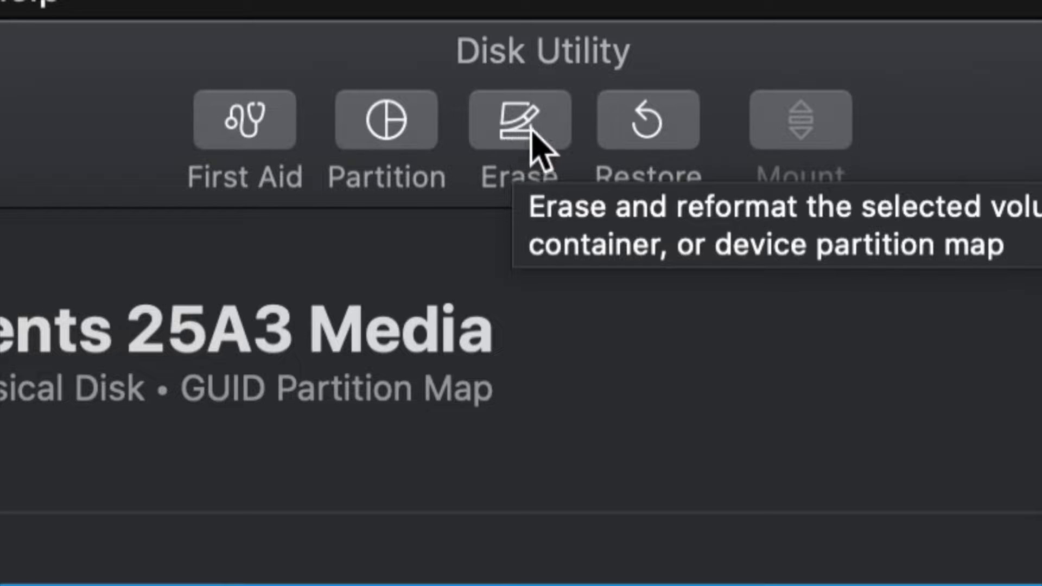
{"action": "left_click", "coordinate": [520, 124]}
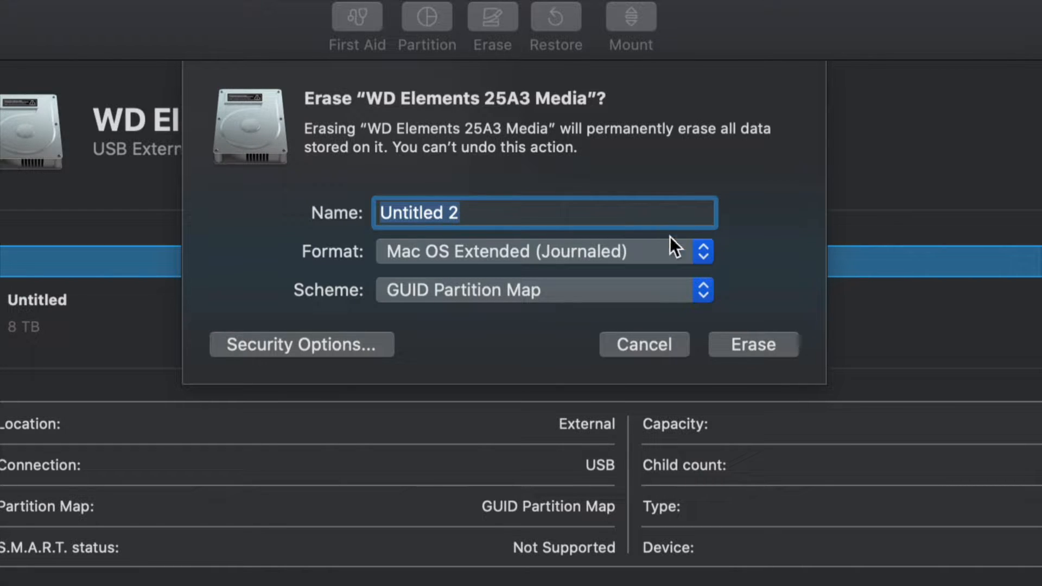
{"action": "left_click", "coordinate": [693, 250]}
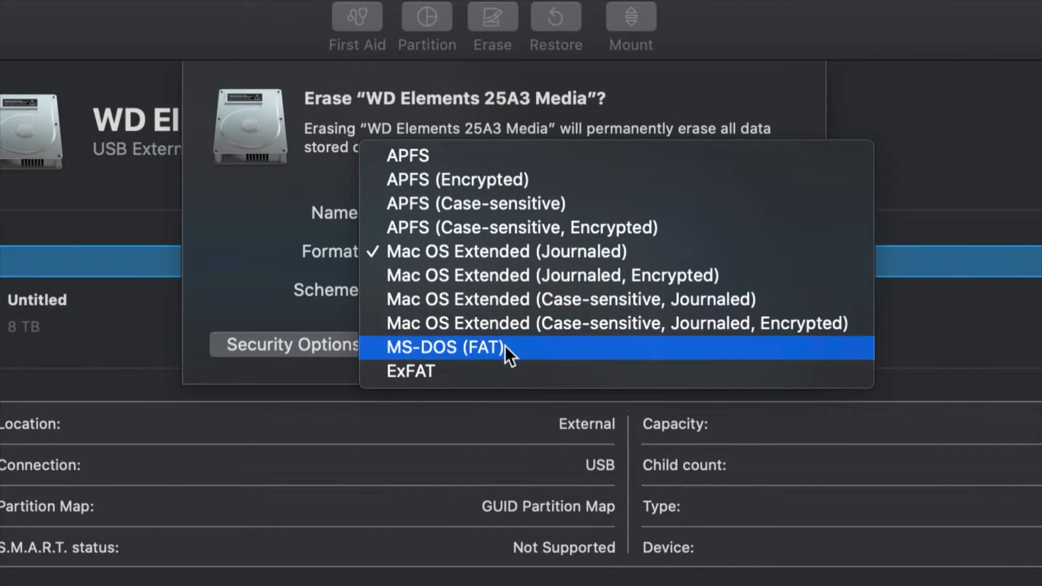
{"action": "left_click", "coordinate": [405, 380]}
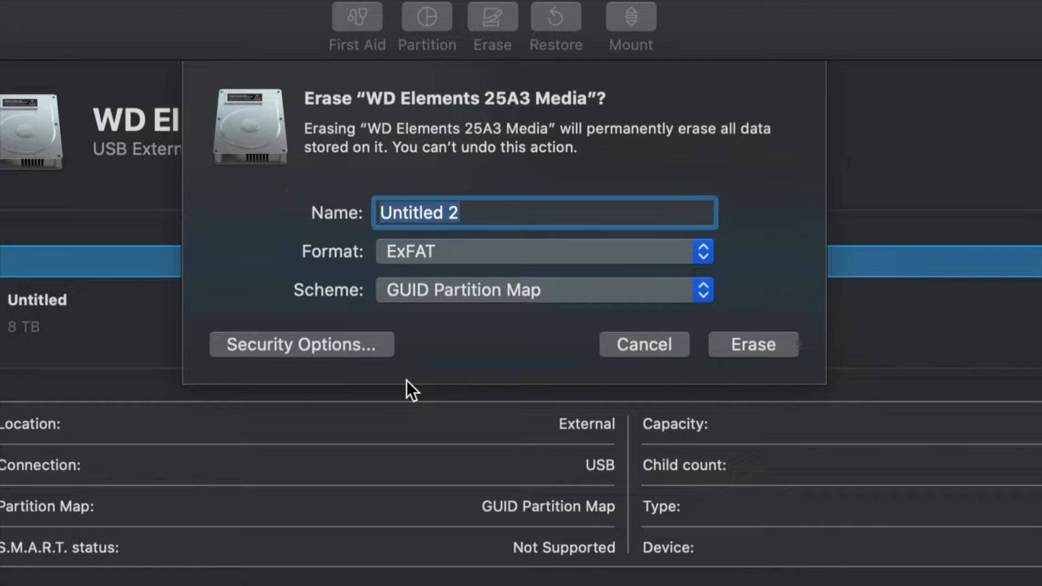
{"action": "left_click", "coordinate": [525, 292]}
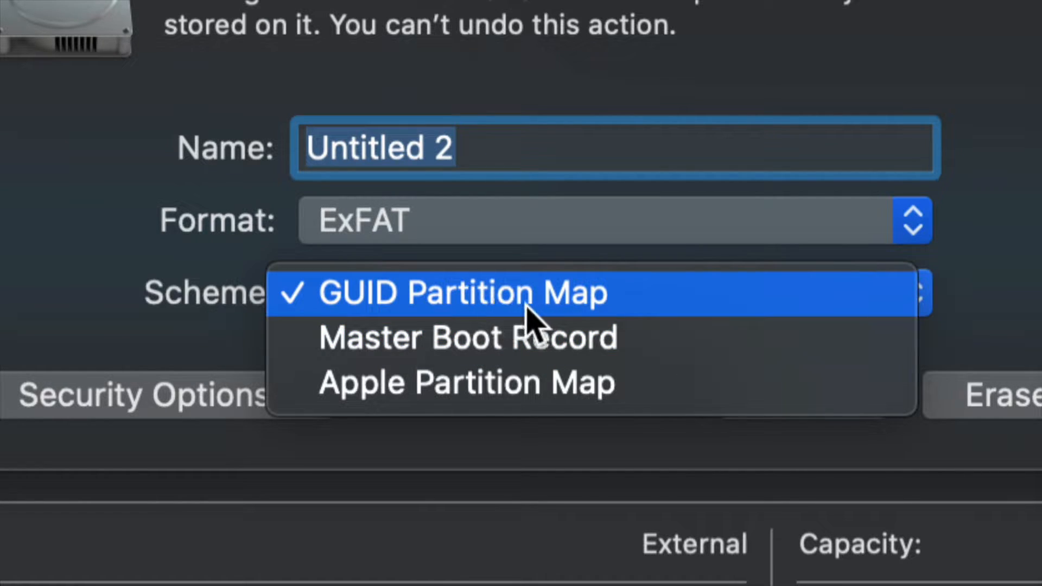
{"action": "left_click", "coordinate": [445, 303]}
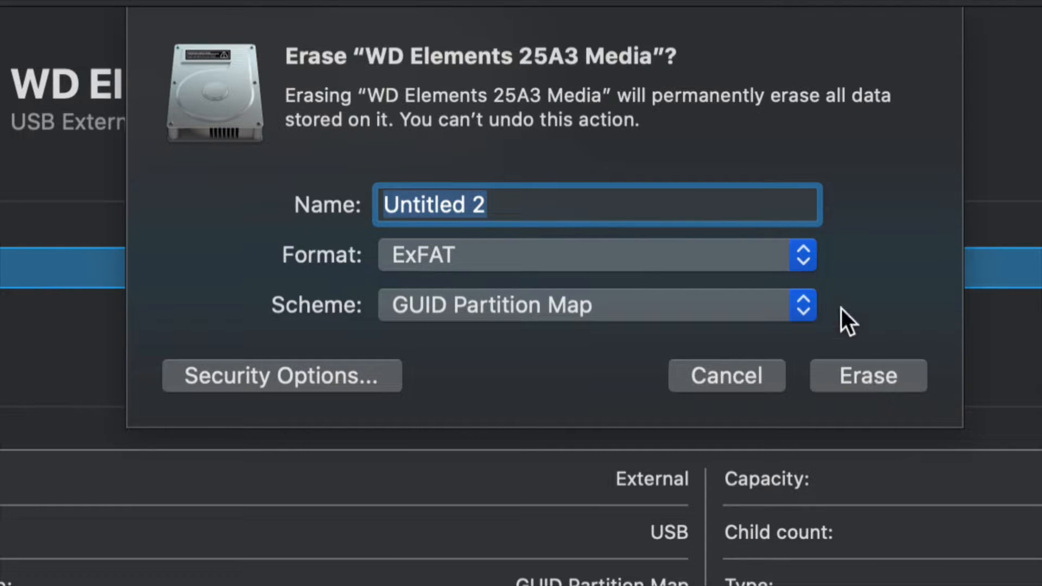
Change the disk's erase format to Mac OS Extended (Journaled).
{"action": "left_click", "coordinate": [808, 262]}
{"action": "left_click", "coordinate": [760, 250]}
{"action": "left_click", "coordinate": [791, 266]}
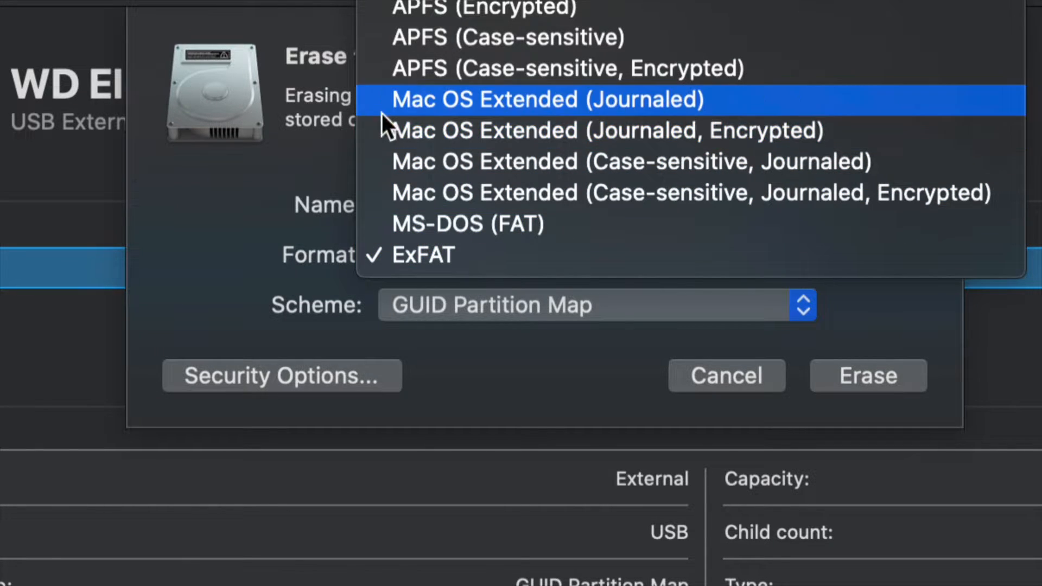
{"action": "left_click", "coordinate": [442, 102]}
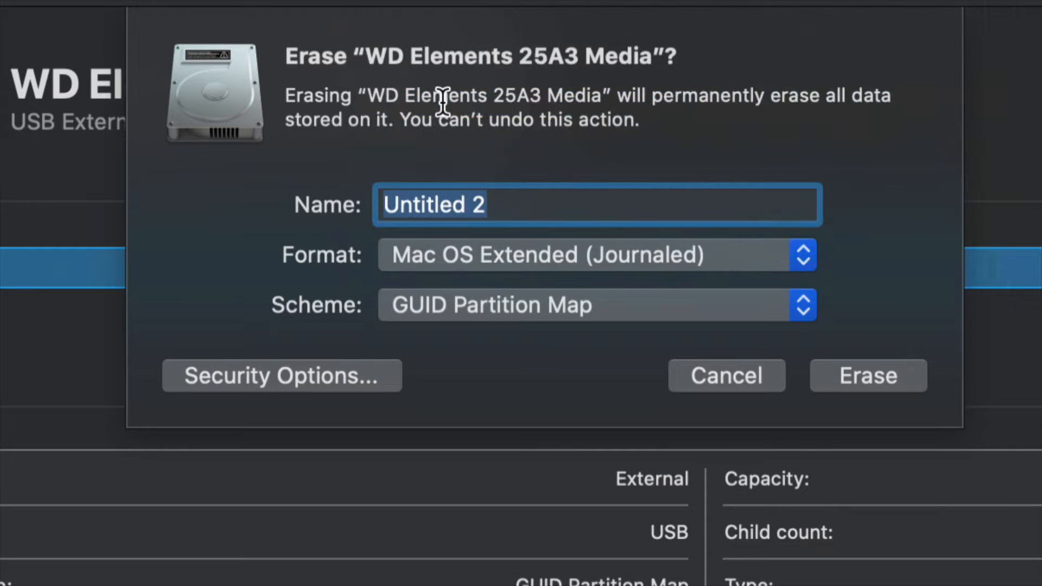
Set the erase format to ExFAT, erase the WD Elements disk and close the finished erase report.
{"action": "left_click", "coordinate": [774, 263]}
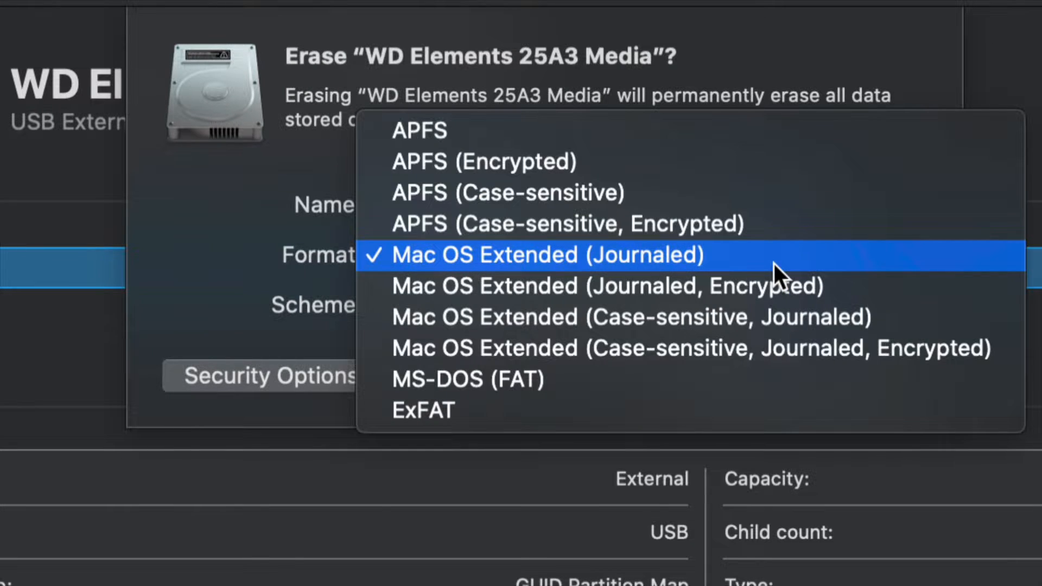
{"action": "left_click", "coordinate": [572, 418]}
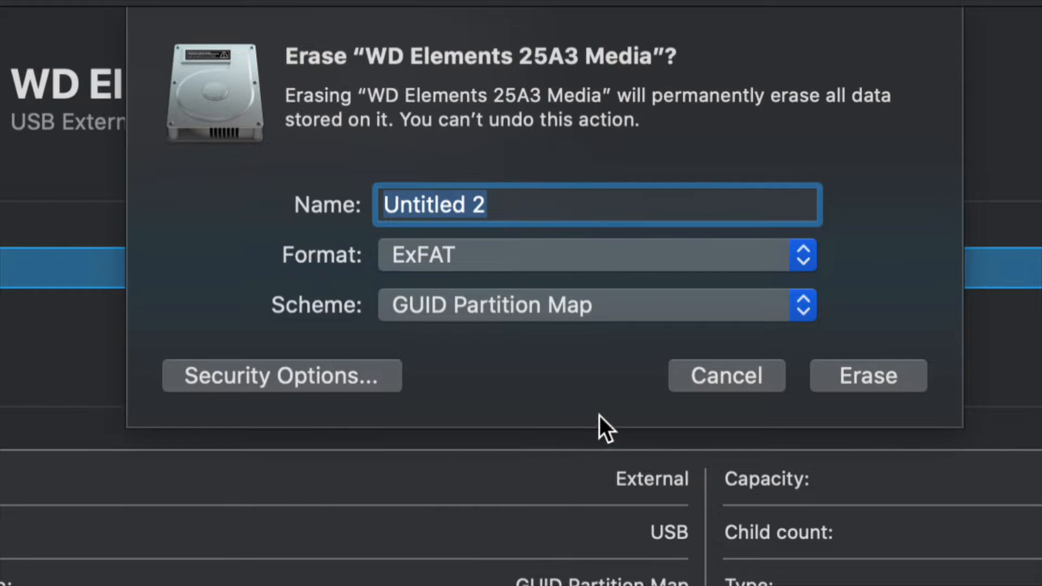
{"action": "left_click", "coordinate": [899, 379]}
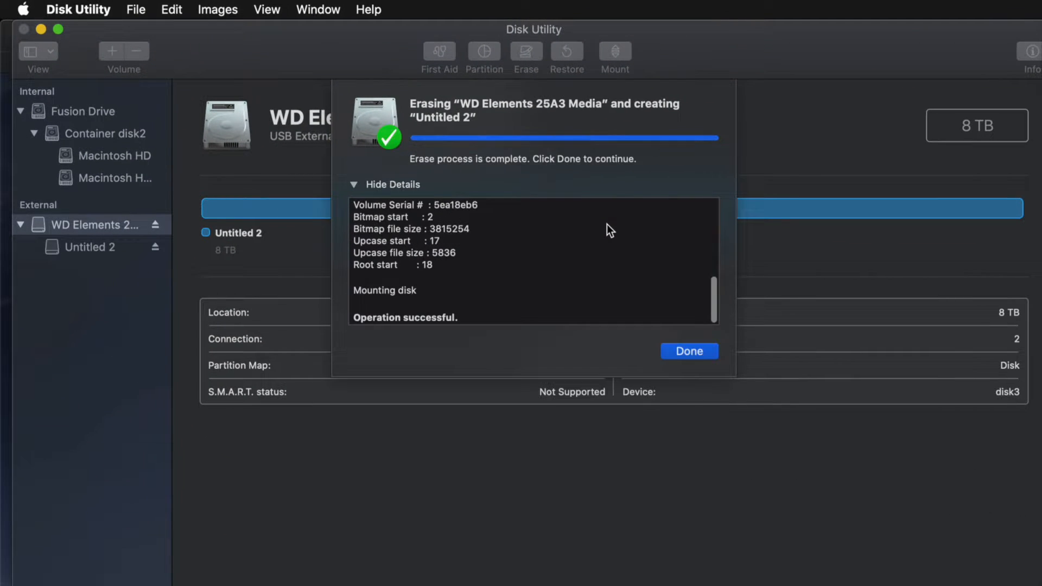
{"action": "left_click", "coordinate": [689, 351]}
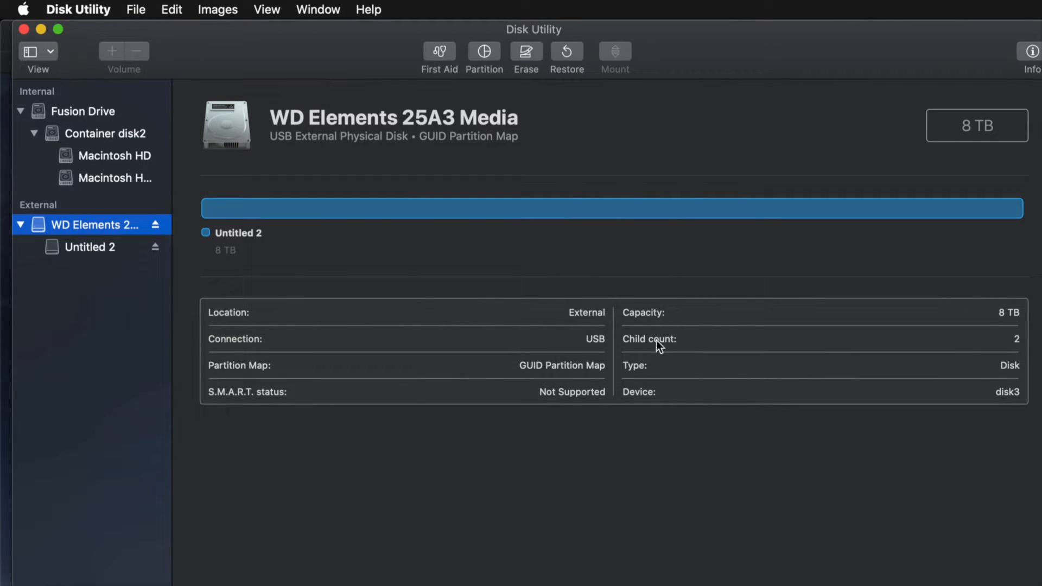
{"action": "left_click", "coordinate": [66, 249]}
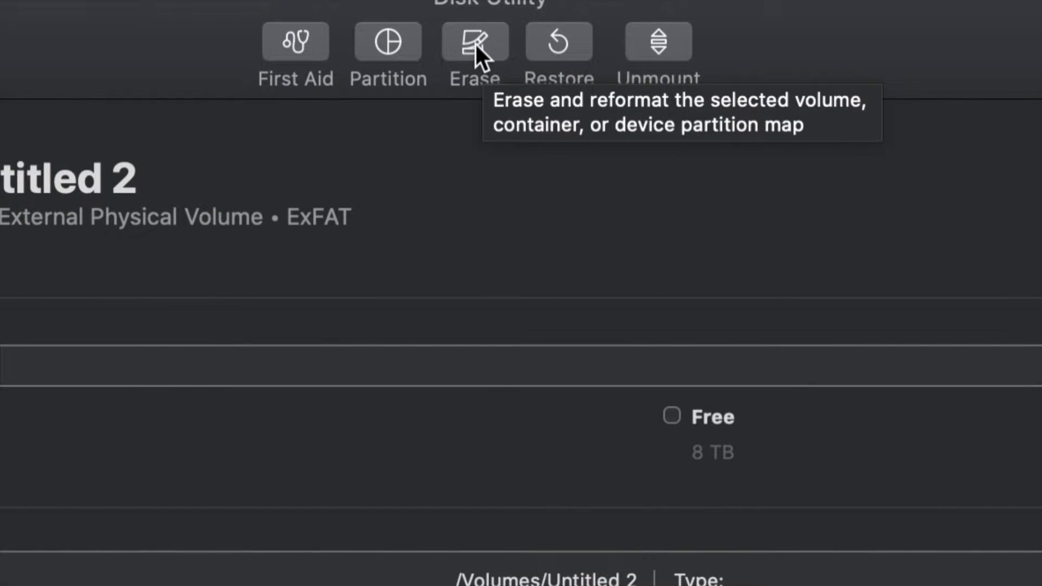
{"action": "left_click", "coordinate": [474, 42]}
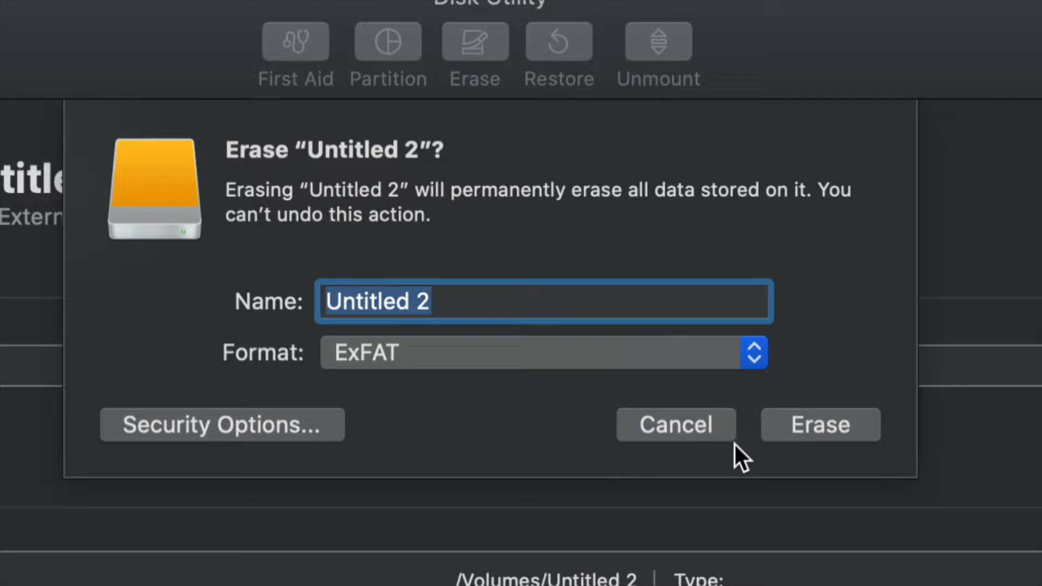
{"action": "left_click", "coordinate": [751, 355]}
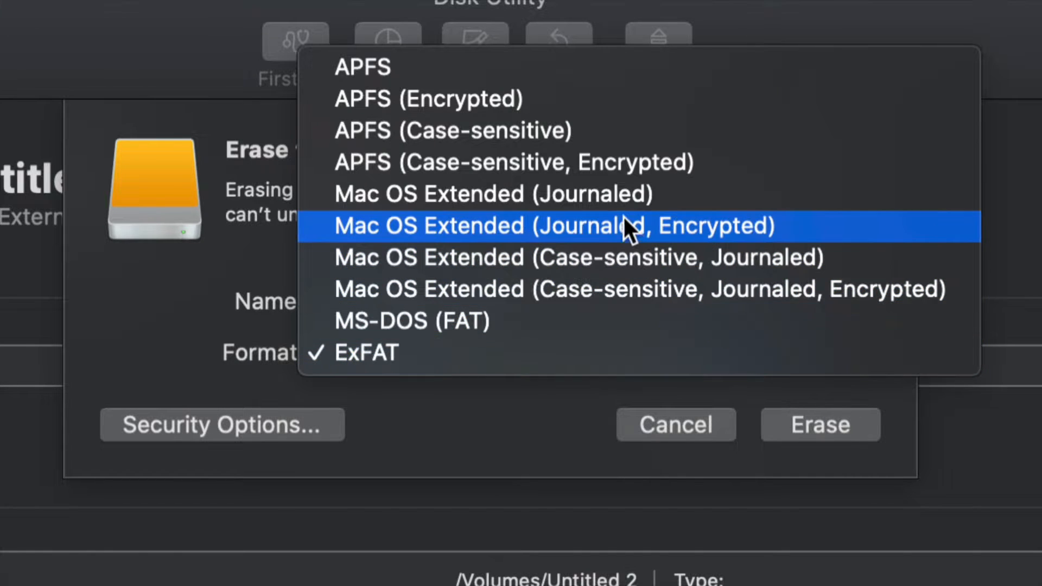
{"action": "left_click", "coordinate": [610, 203]}
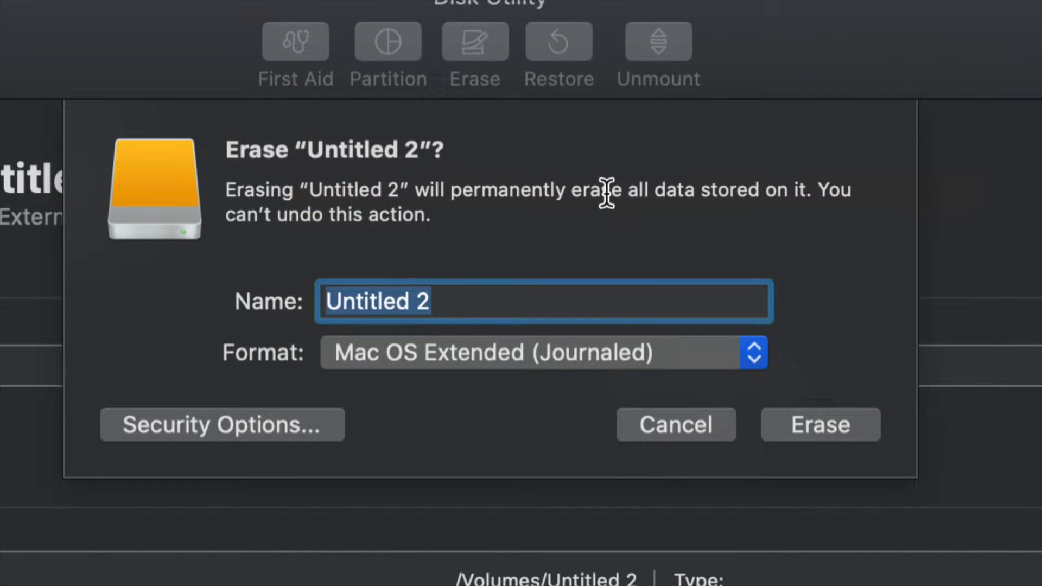
{"action": "left_click", "coordinate": [640, 354]}
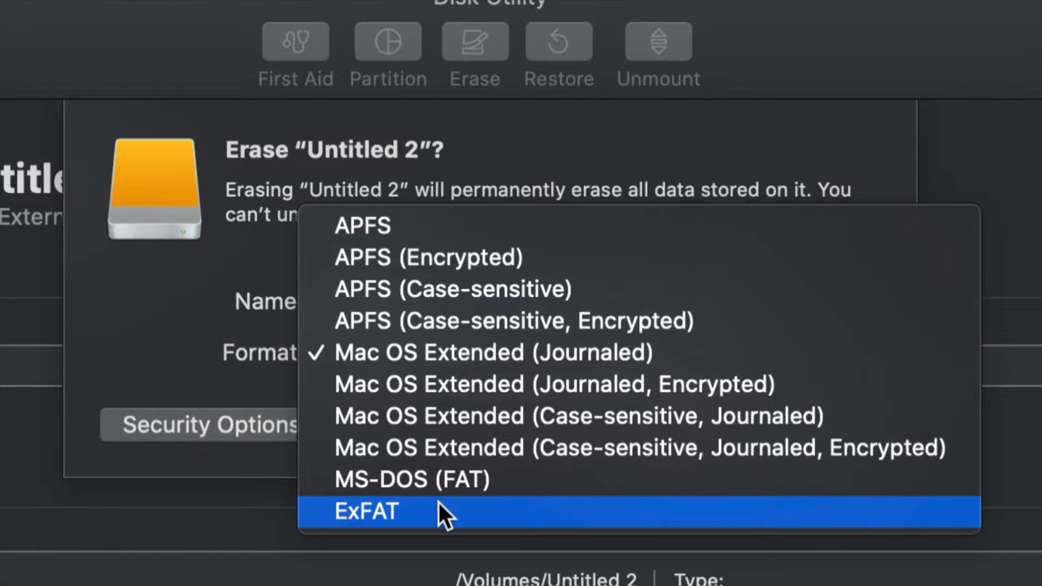
{"action": "left_click", "coordinate": [426, 510]}
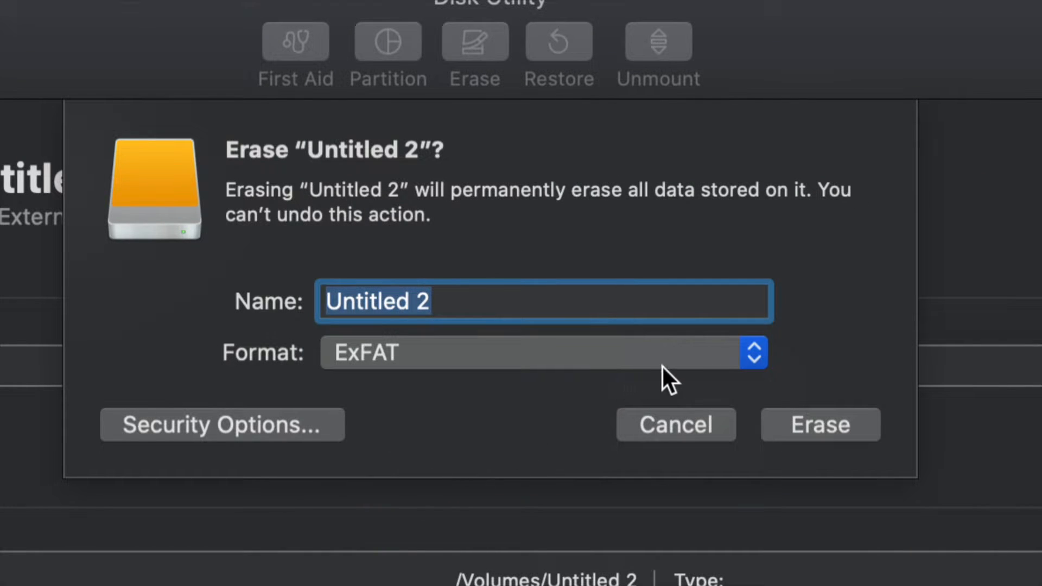
{"action": "left_click", "coordinate": [682, 361]}
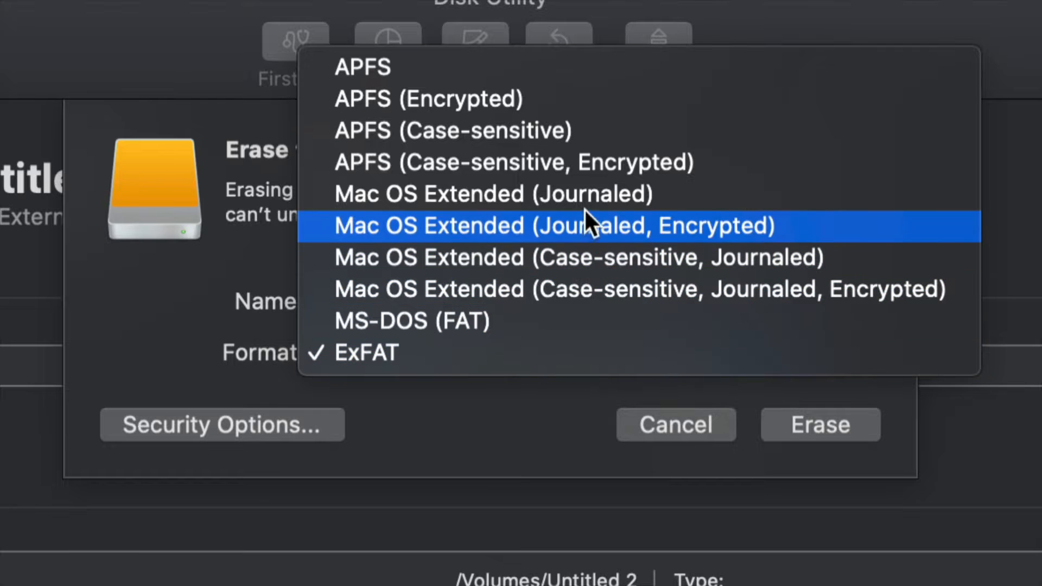
{"action": "left_click", "coordinate": [578, 194]}
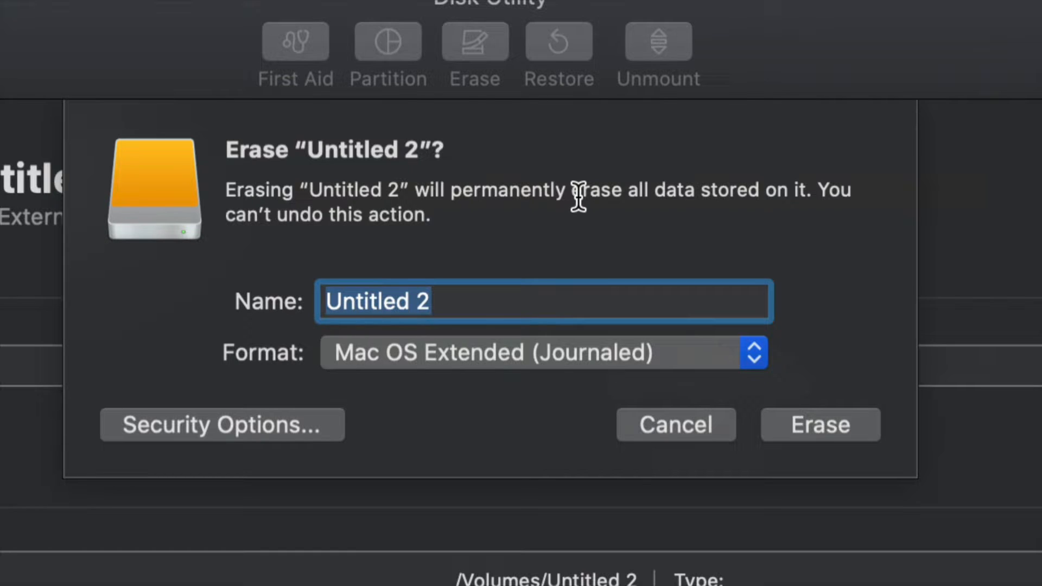
{"action": "left_click", "coordinate": [718, 419]}
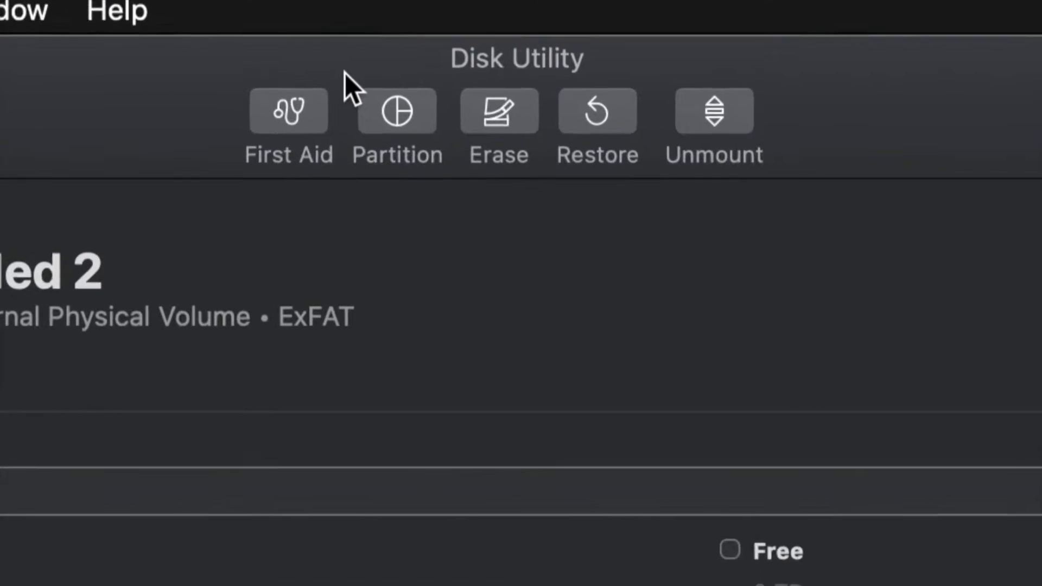
Start partitioning the WD Elements disk and set the Untitled 2 partition's format to Mac OS Extended (Journaled).
{"action": "left_click", "coordinate": [394, 116]}
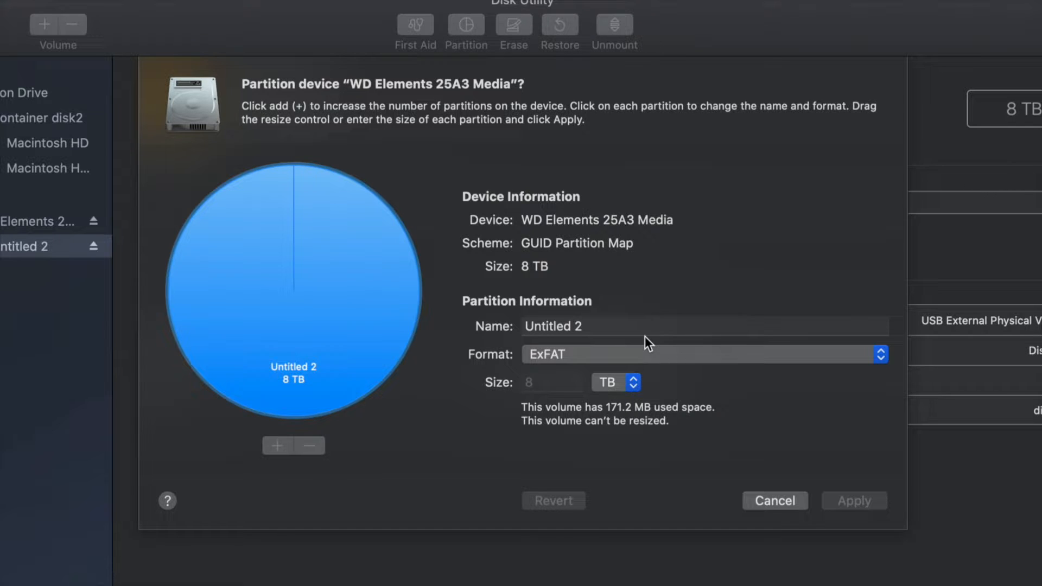
{"action": "left_click", "coordinate": [574, 353]}
{"action": "left_click", "coordinate": [655, 265]}
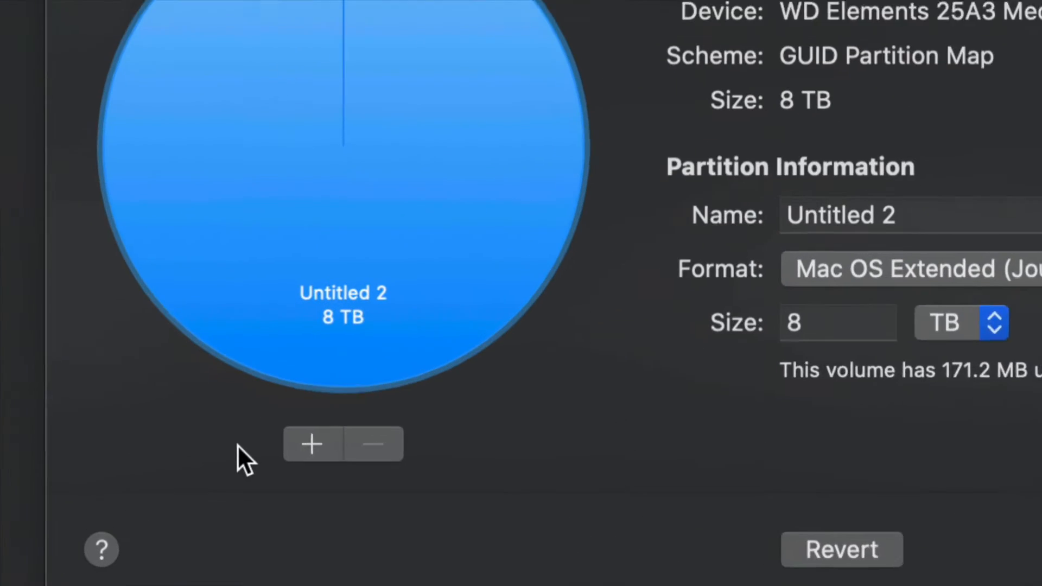
Add three more partitions so the disk is divided into four equal 2 TB partitions.
{"action": "left_click", "coordinate": [313, 443]}
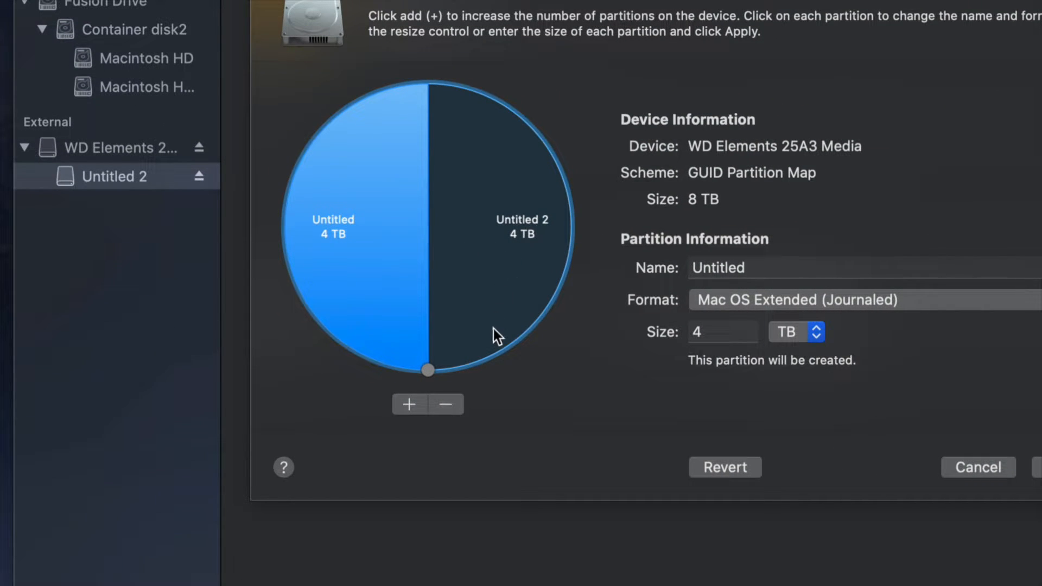
{"action": "left_click", "coordinate": [411, 405]}
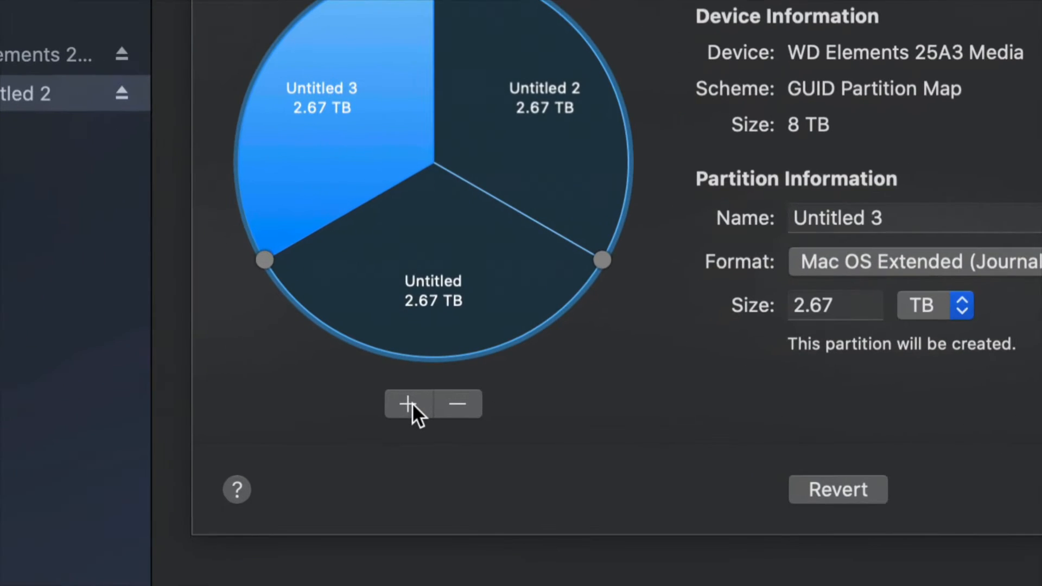
{"action": "left_click", "coordinate": [412, 404]}
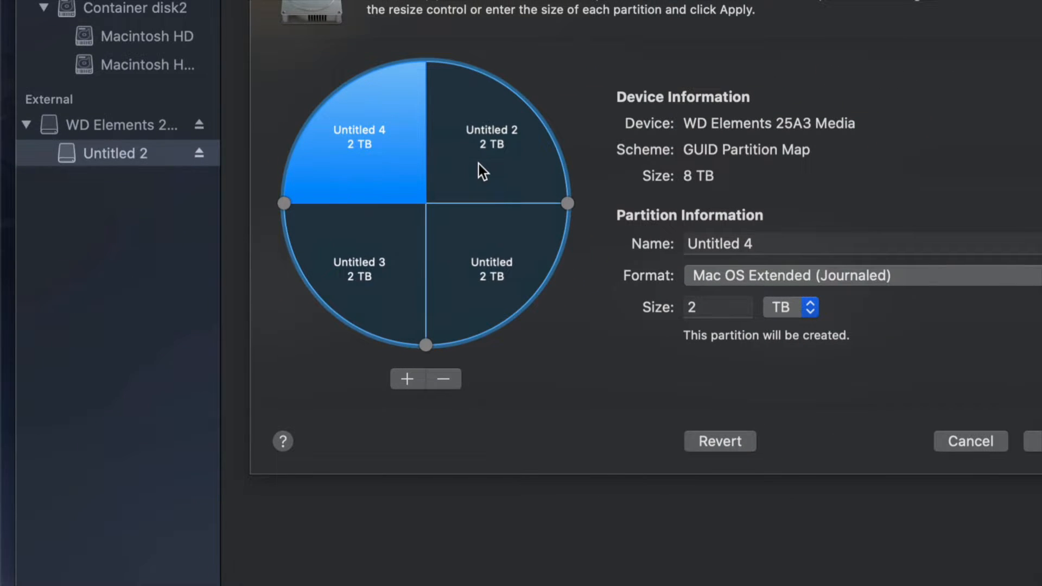
Remove the 2 TB partition named Untitled from the partition layout.
{"action": "left_click", "coordinate": [478, 164]}
{"action": "left_click", "coordinate": [876, 65]}
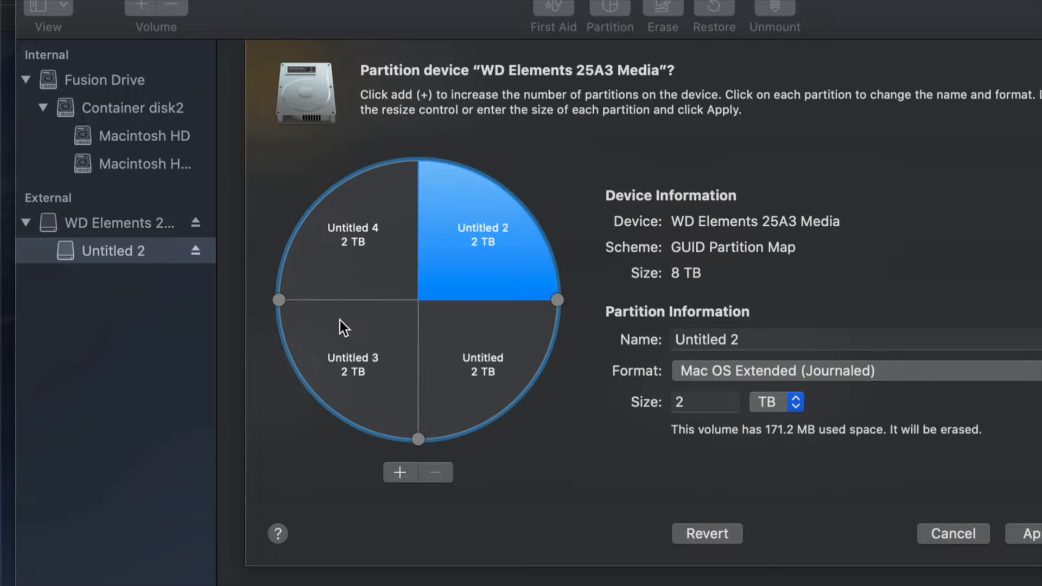
{"action": "left_click", "coordinate": [442, 361]}
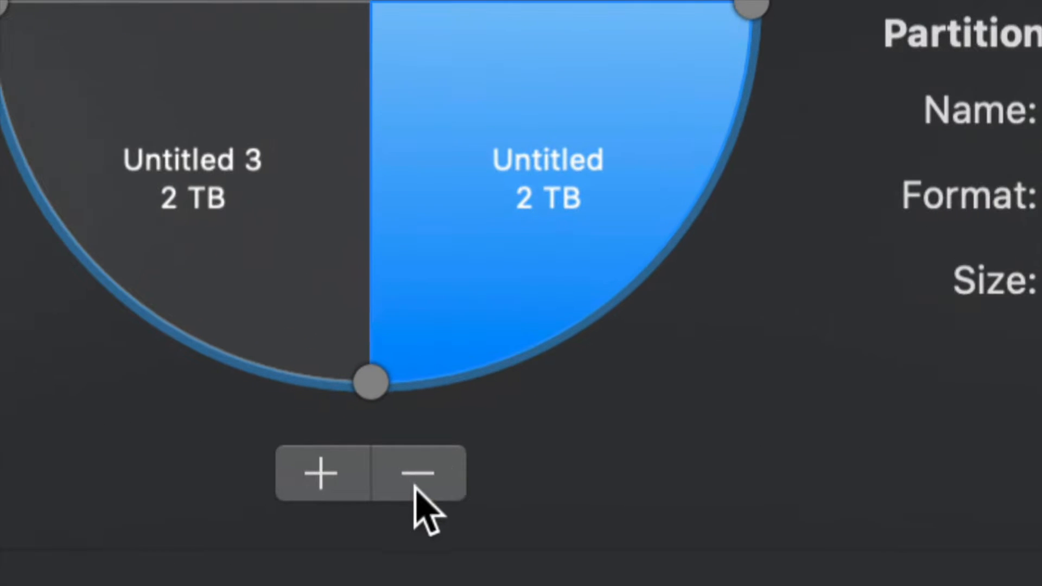
{"action": "left_click", "coordinate": [445, 472]}
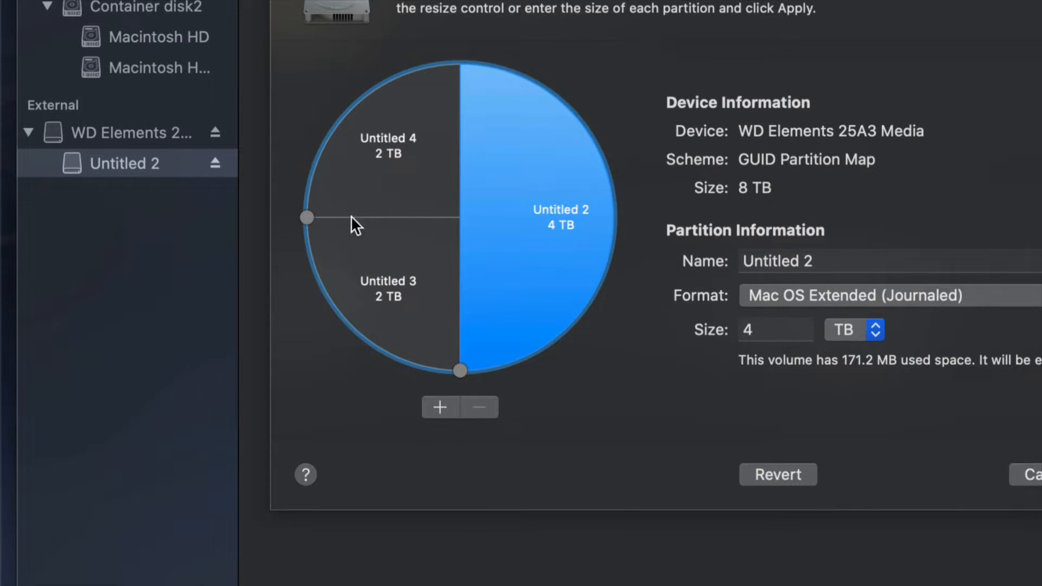
Resize the partitions to about 2.23 TB for Untitled 2, 4.03 TB for Untitled 3 and 1.74 TB for Untitled 4.
{"action": "left_click", "coordinate": [445, 261]}
{"action": "left_click", "coordinate": [519, 265]}
{"action": "left_click", "coordinate": [435, 178]}
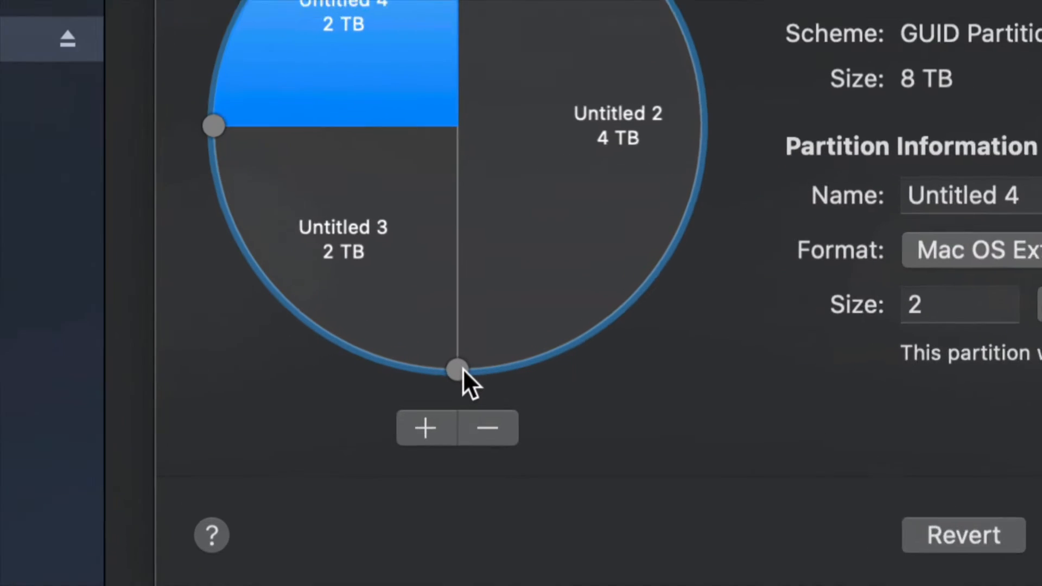
{"action": "left_click_drag", "start_coordinate": [460, 371], "coordinate": [698, 156]}
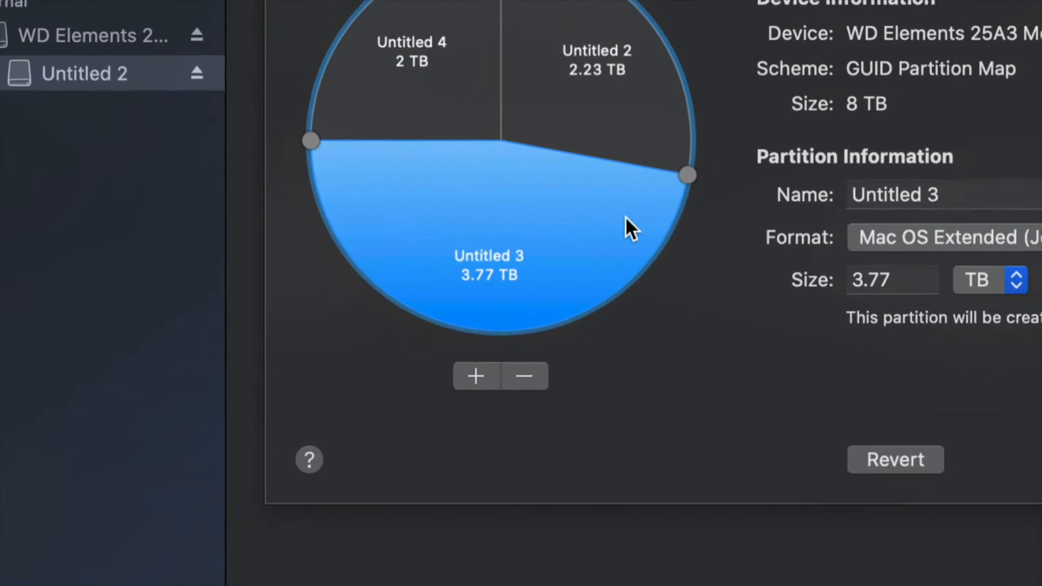
{"action": "left_click_drag", "start_coordinate": [201, 114], "coordinate": [211, 65]}
{"action": "left_click_drag", "start_coordinate": [336, 114], "coordinate": [331, 108]}
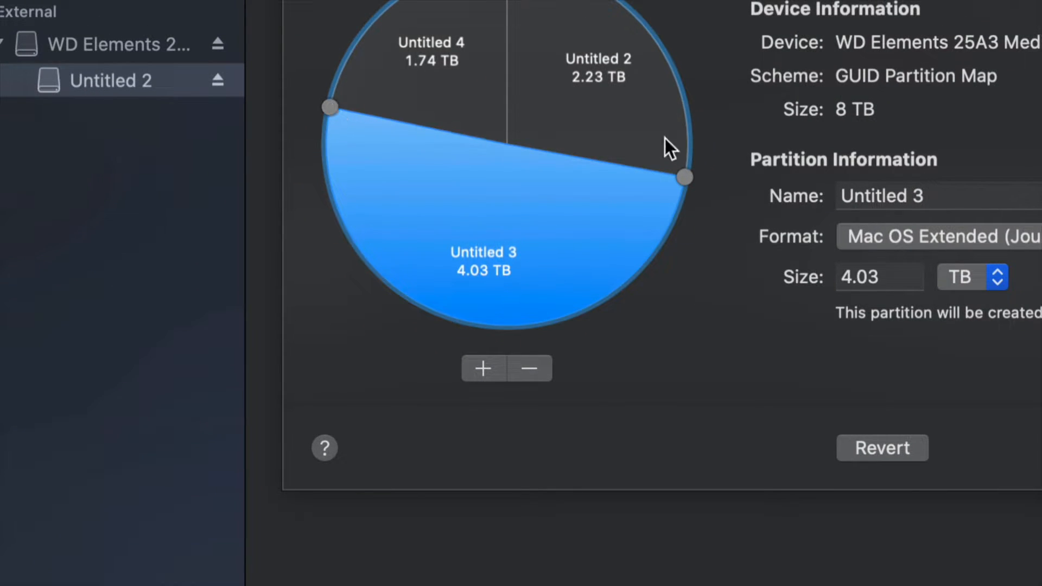
Shift the boundary between Untitled 2 and Untitled 3 to give them about 3.53 TB and 2.74 TB.
{"action": "left_click_drag", "start_coordinate": [679, 174], "coordinate": [641, 236]}
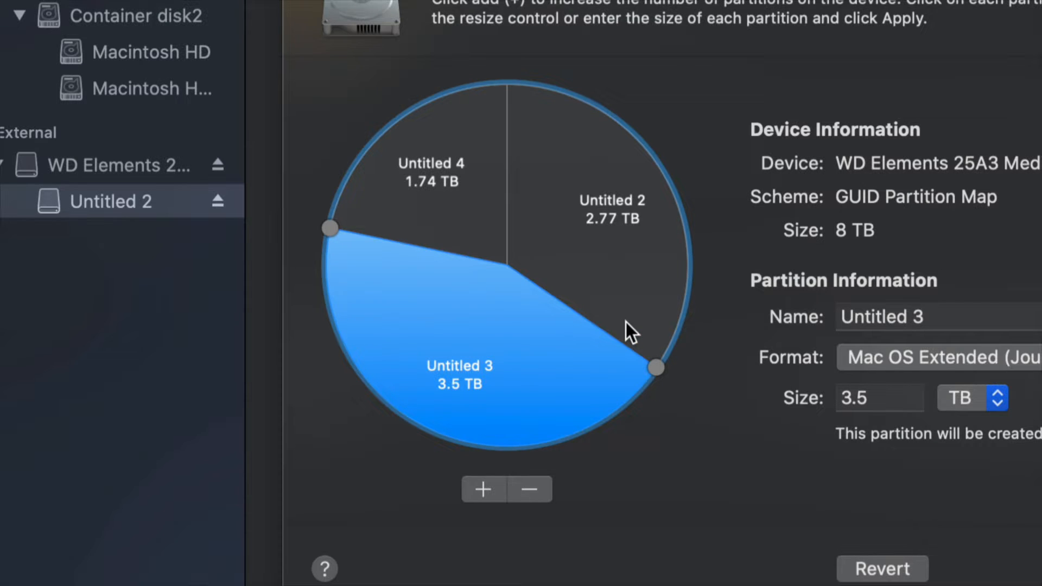
{"action": "left_click", "coordinate": [669, 329]}
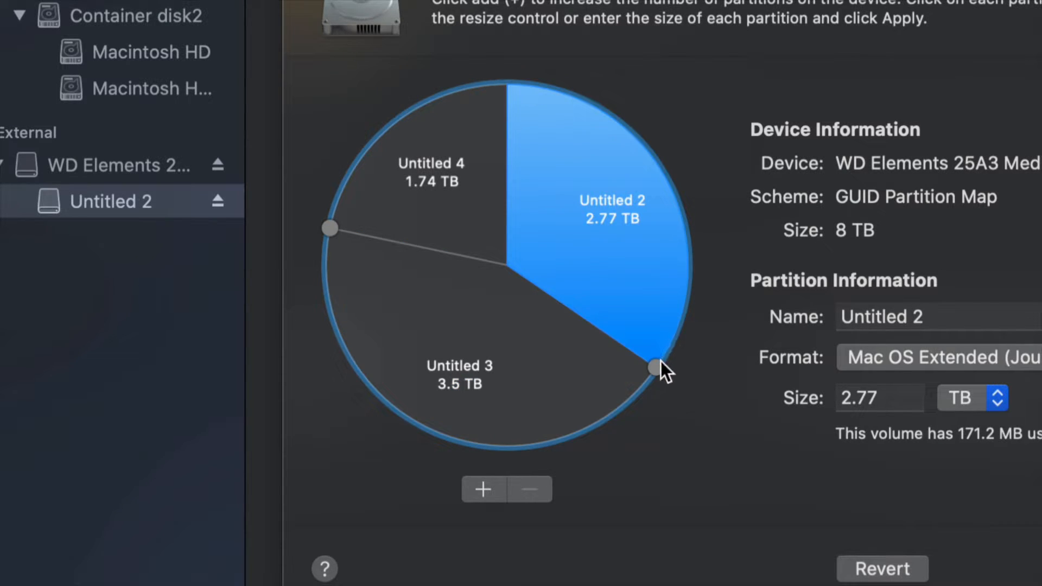
{"action": "mouse_move", "coordinate": [660, 361]}
{"action": "left_mouse_down"}
{"action": "mouse_move", "coordinate": [682, 287]}
{"action": "mouse_move", "coordinate": [653, 376]}
{"action": "mouse_move", "coordinate": [623, 395]}
{"action": "mouse_move", "coordinate": [659, 343]}
{"action": "left_mouse_up"}
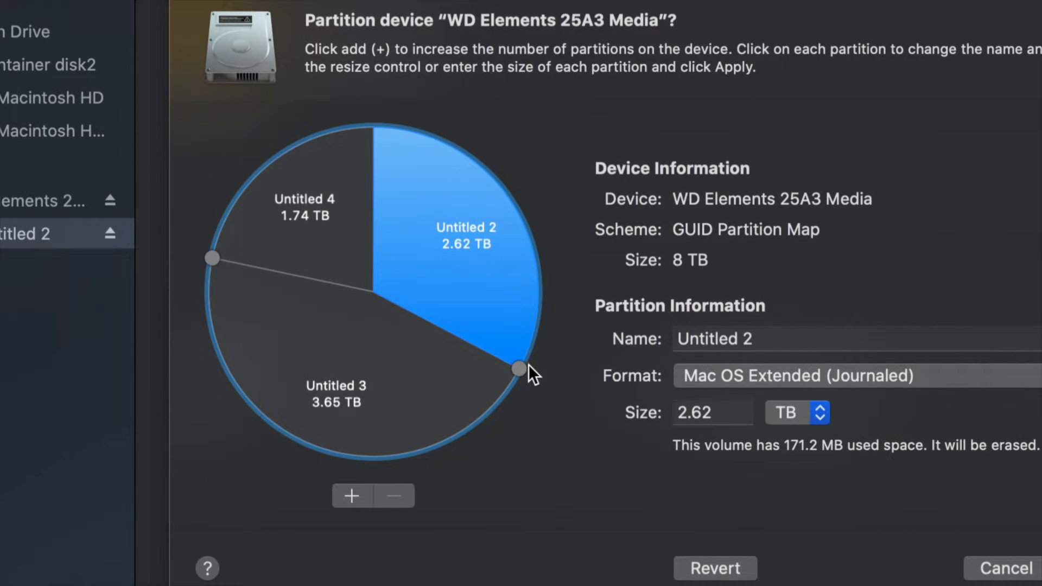
{"action": "left_click_drag", "start_coordinate": [522, 371], "coordinate": [443, 471]}
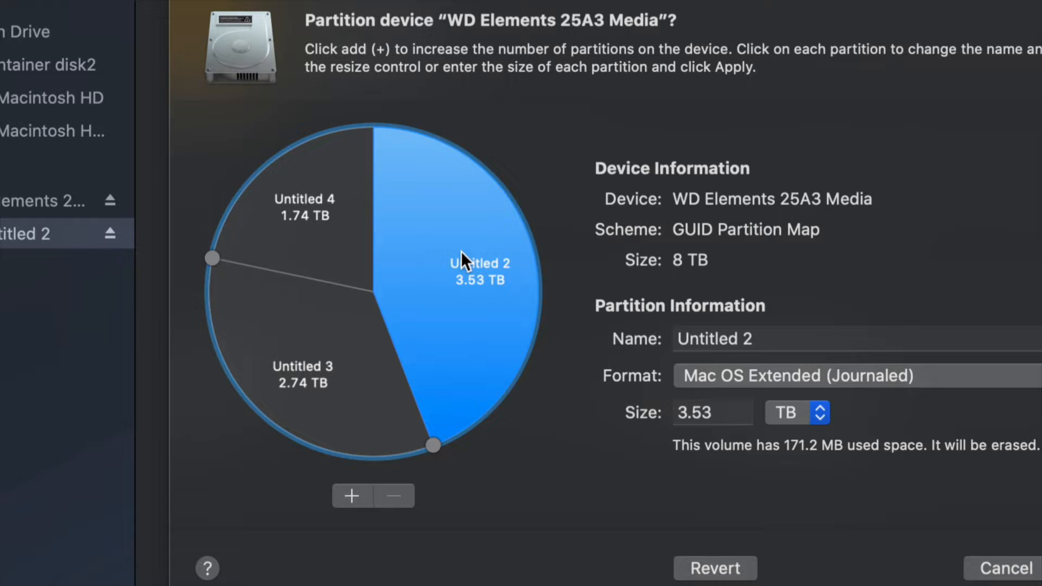
Rename the 3.53 TB Untitled 2 partition as timemachine.
{"action": "left_click", "coordinate": [790, 342]}
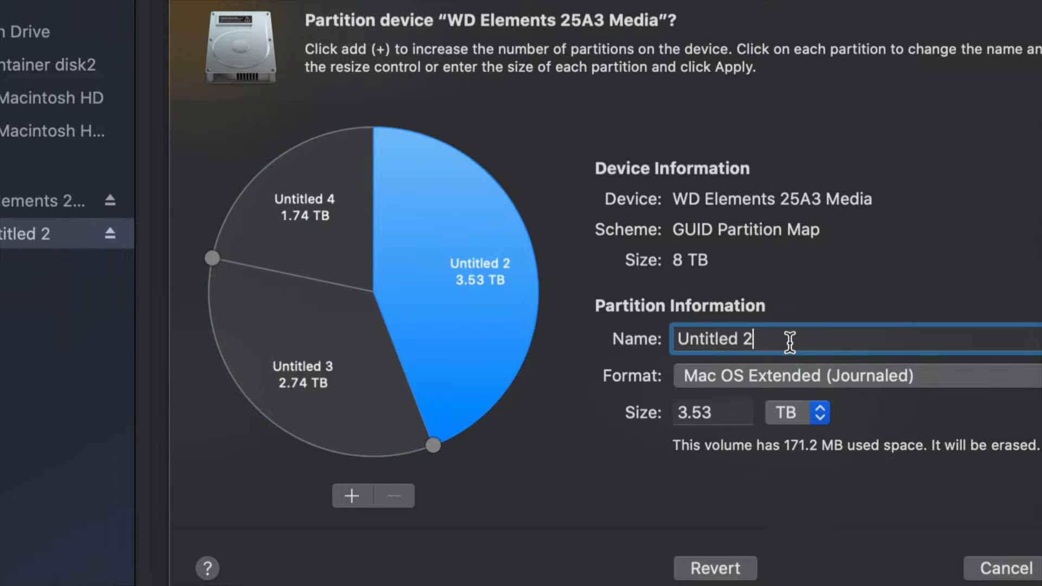
{"action": "key", "text": "super+a"}
{"action": "type", "text": "timemachn"}
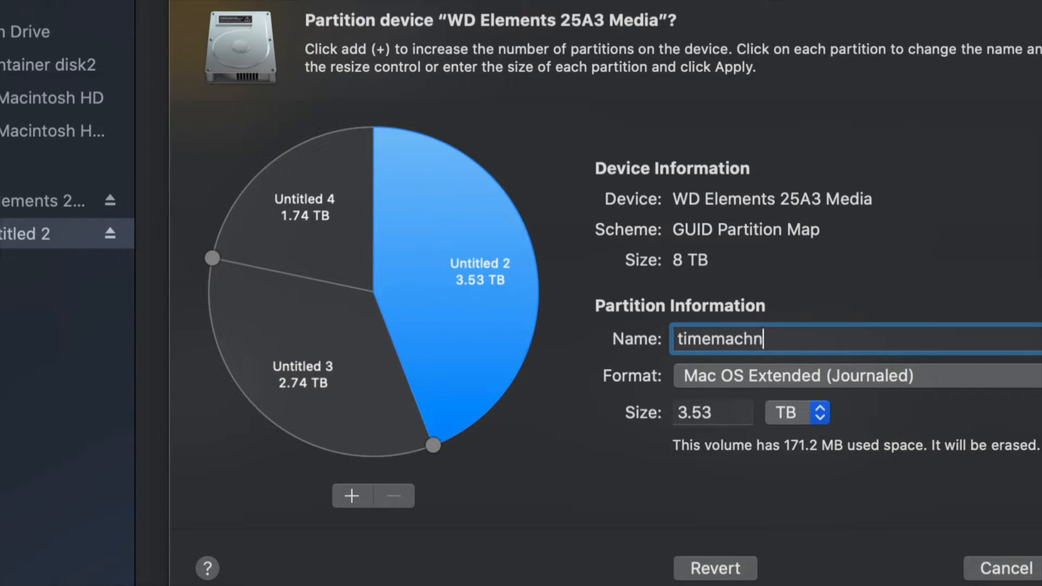
{"action": "key", "text": "BackSpace"}
{"action": "type", "text": "ine"}
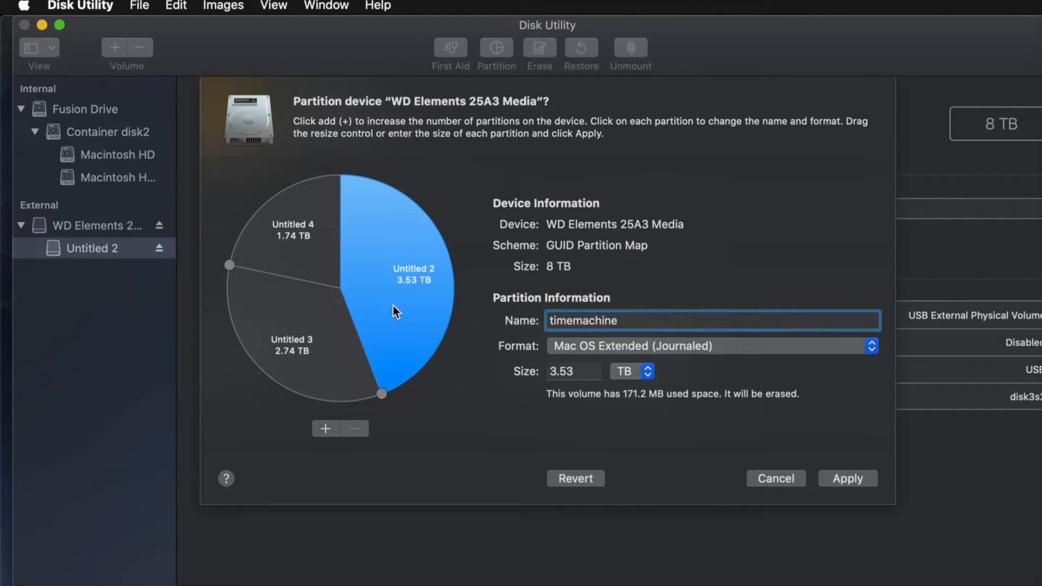
Rename the Untitled 4 partition as pc and set its format to ExFAT.
{"action": "left_click", "coordinate": [313, 230]}
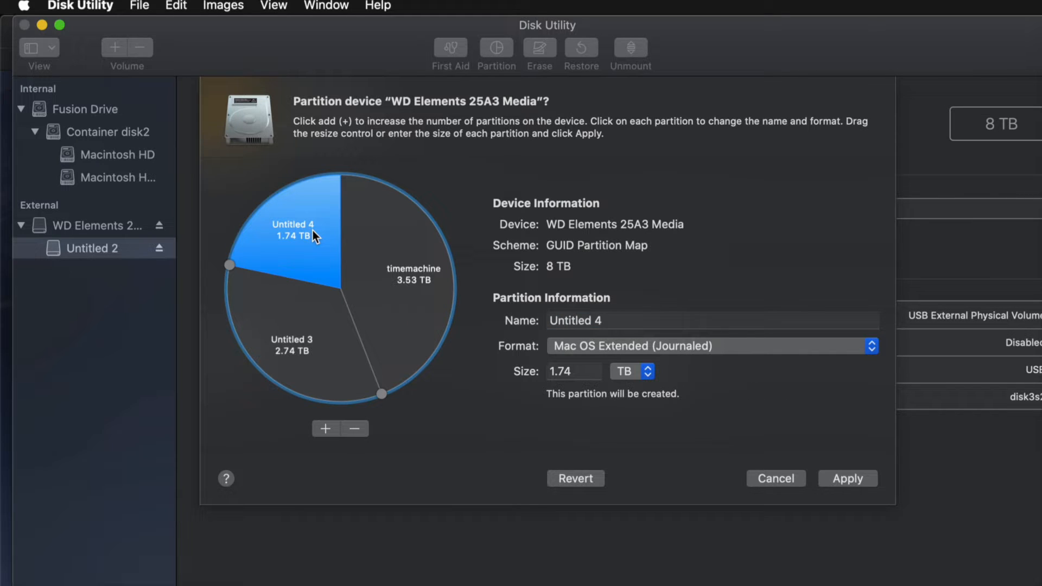
{"action": "triple_click", "coordinate": [627, 324]}
{"action": "type", "text": "pc"}
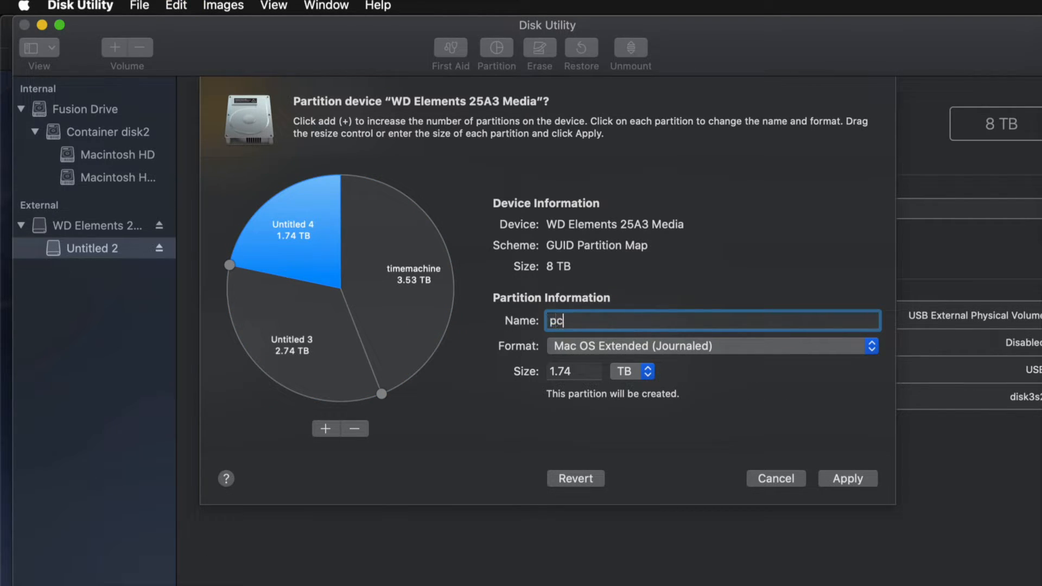
{"action": "left_click", "coordinate": [685, 351]}
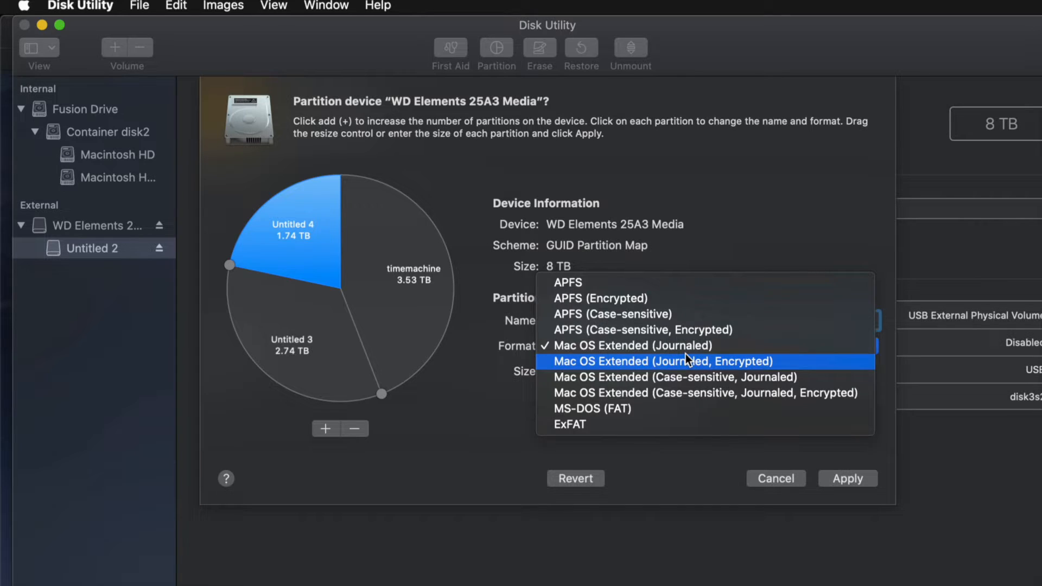
{"action": "left_click", "coordinate": [588, 422]}
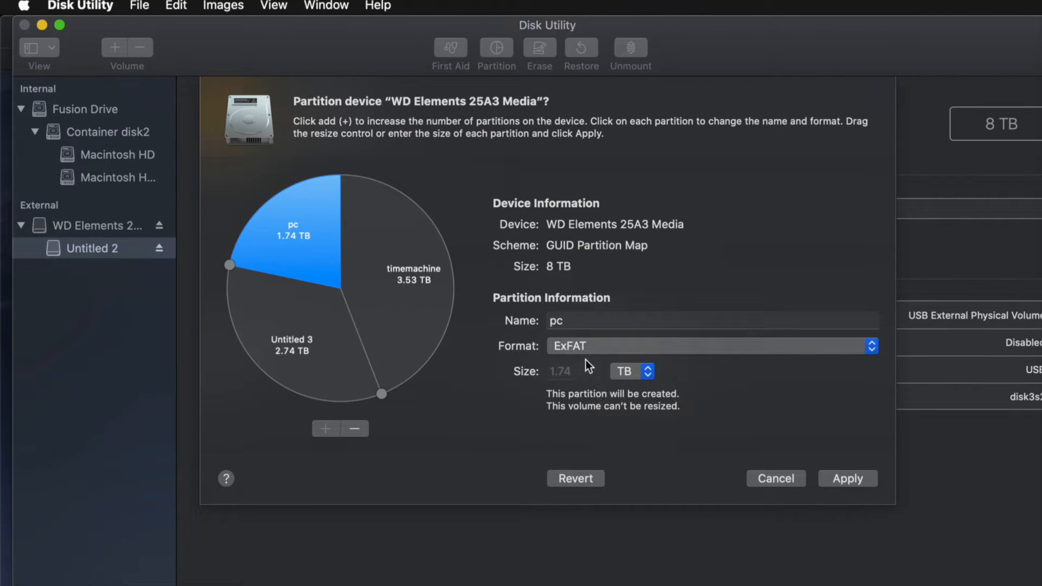
Rename the Untitled 3 partition as mac.
{"action": "left_click", "coordinate": [316, 358]}
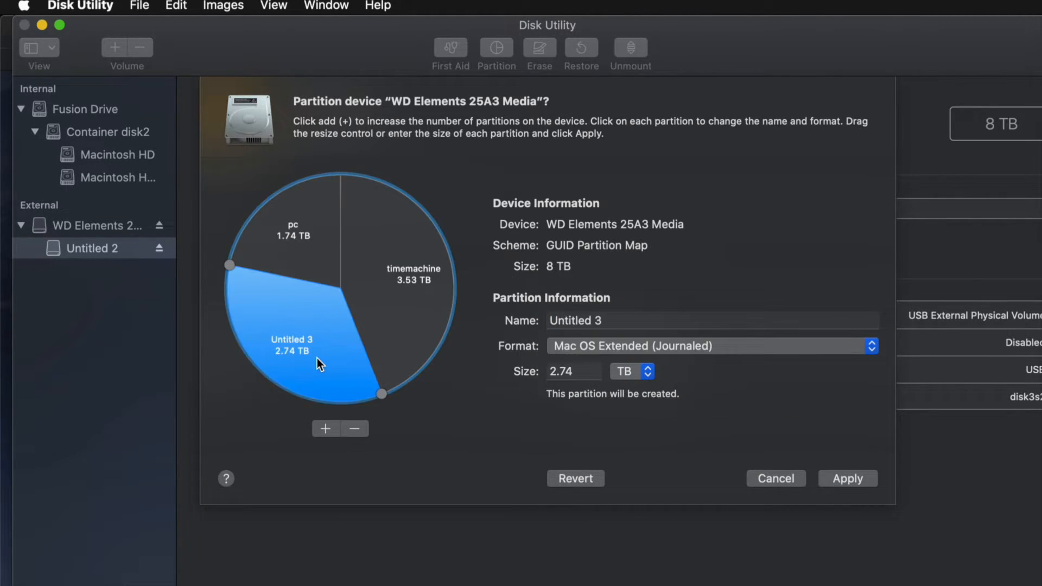
{"action": "left_click", "coordinate": [661, 319]}
{"action": "type", "text": "mac"}
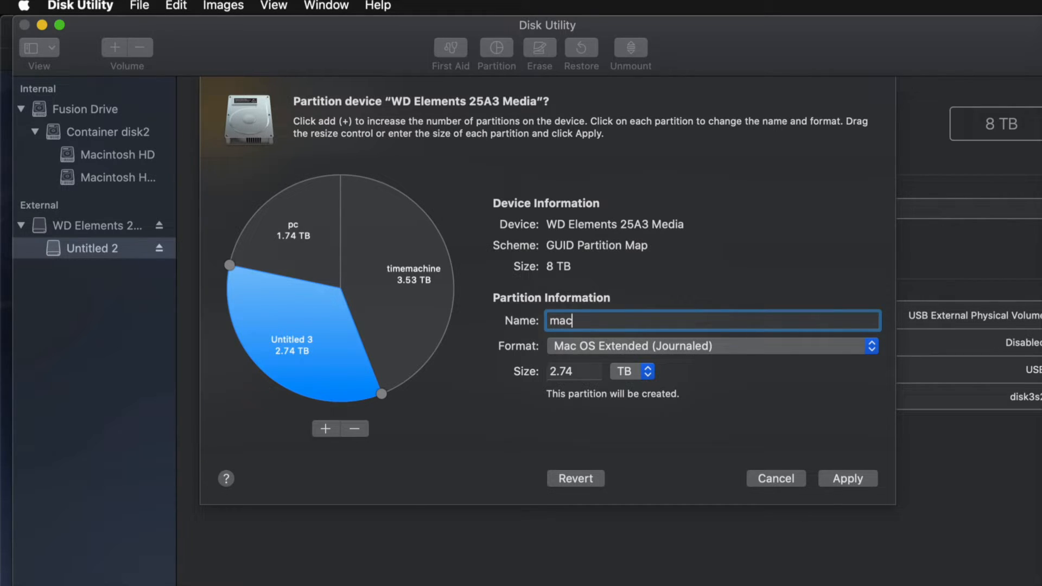
Remove the mac partition from the layout and keep ExFAT as the pc partition's format.
{"action": "left_click", "coordinate": [310, 341]}
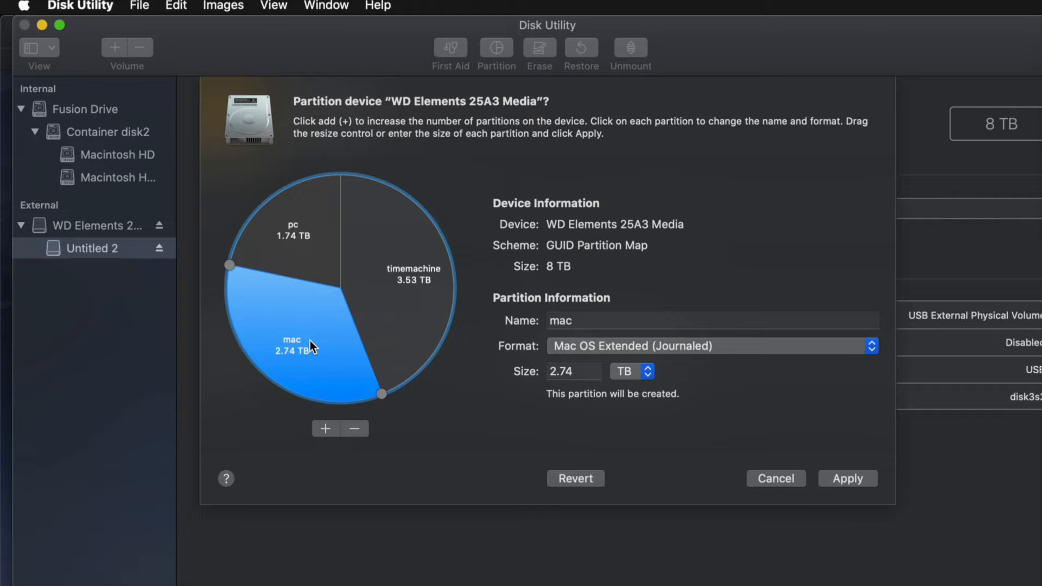
{"action": "left_click", "coordinate": [356, 428]}
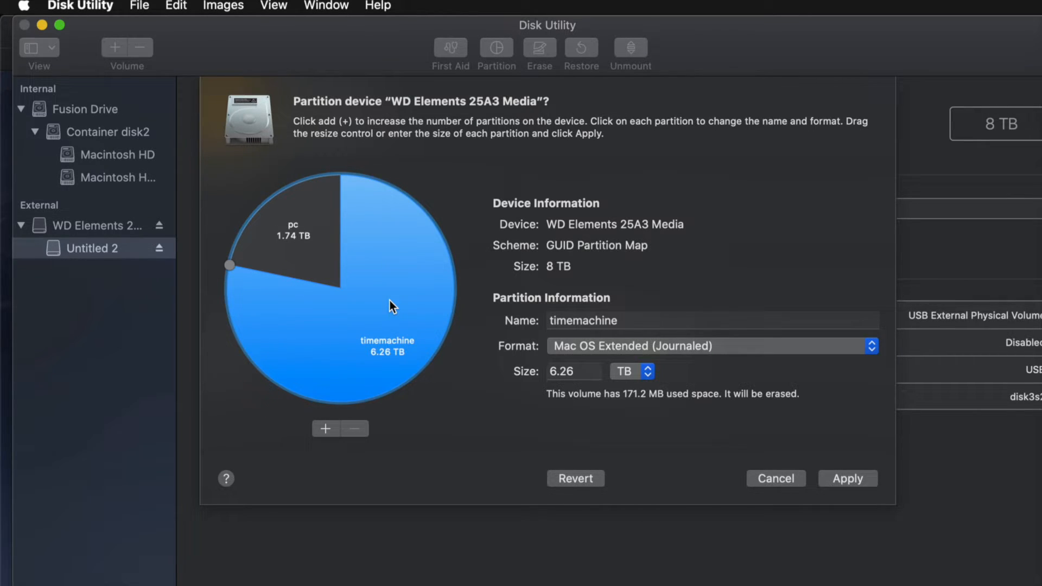
{"action": "left_click", "coordinate": [297, 255]}
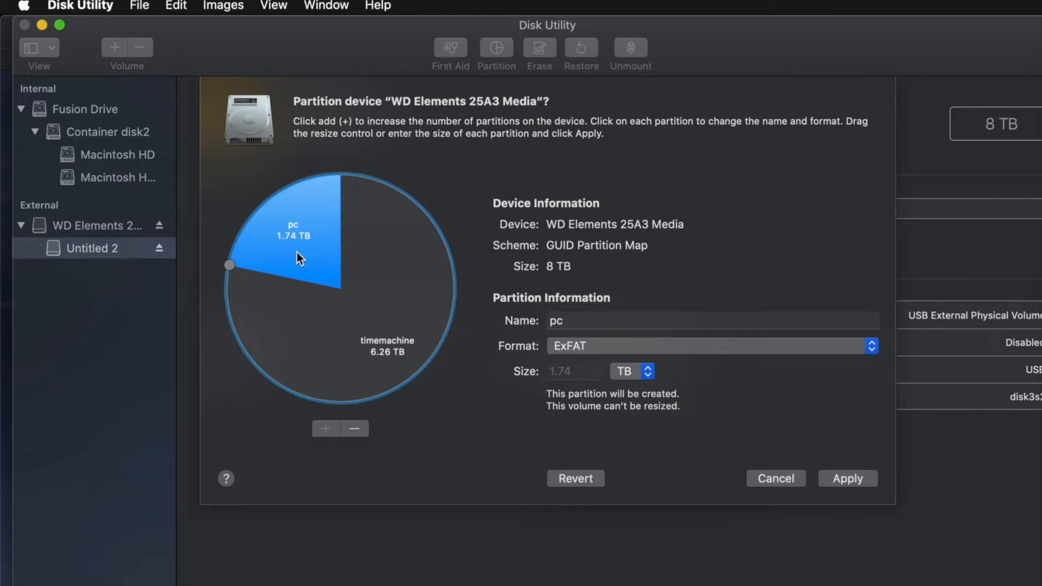
{"action": "left_click", "coordinate": [613, 347]}
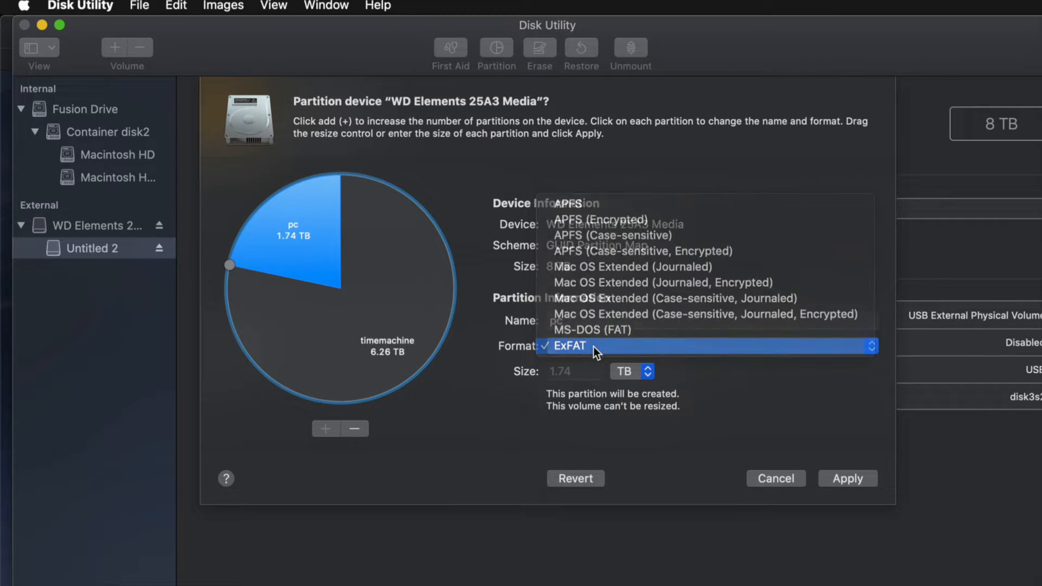
{"action": "left_click", "coordinate": [593, 346]}
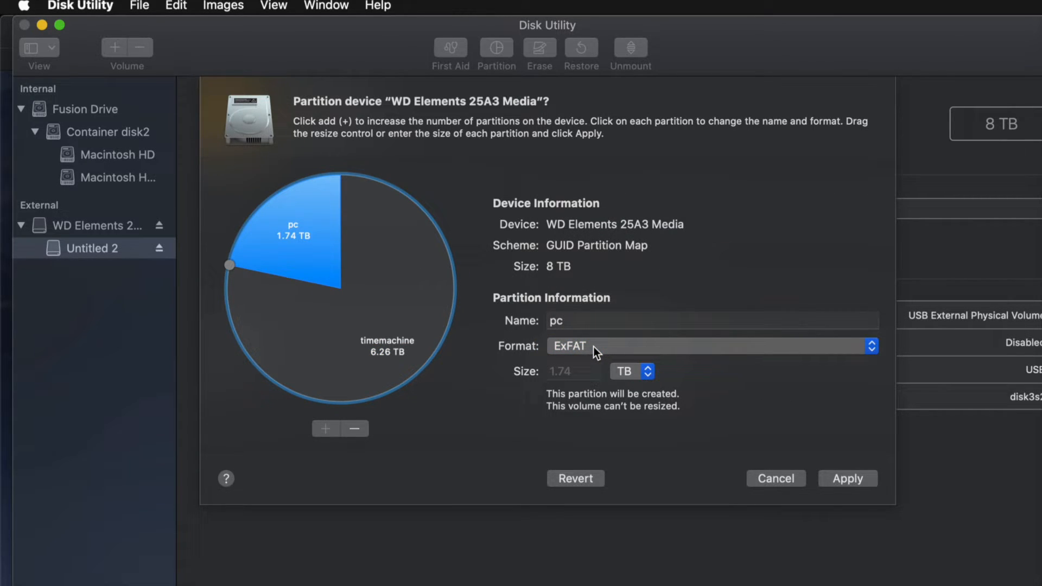
Apply the new layout to the WD Elements disk, confirm the partitioning and close the finished report.
{"action": "left_click", "coordinate": [432, 300]}
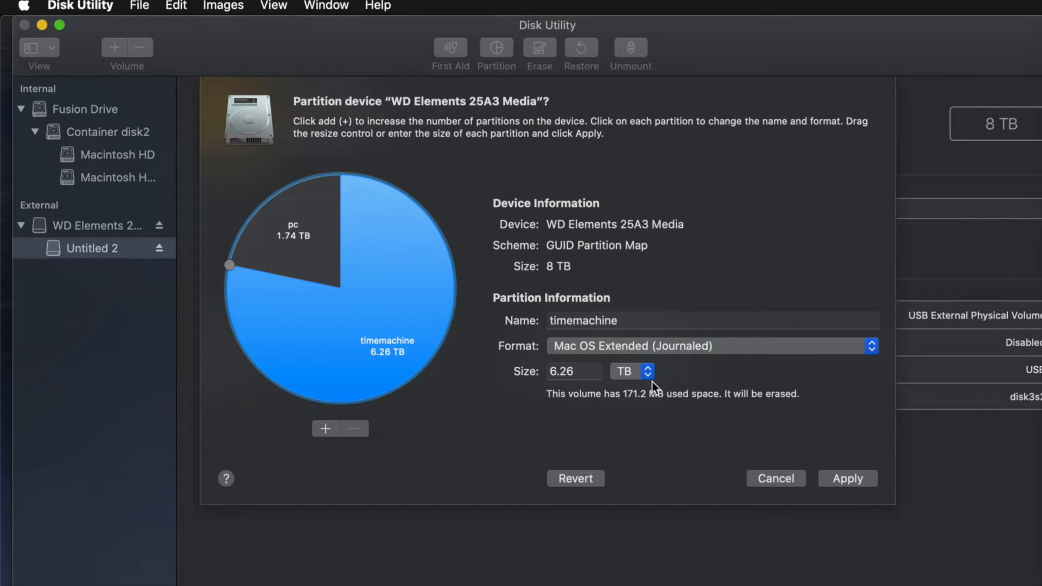
{"action": "left_click", "coordinate": [856, 479]}
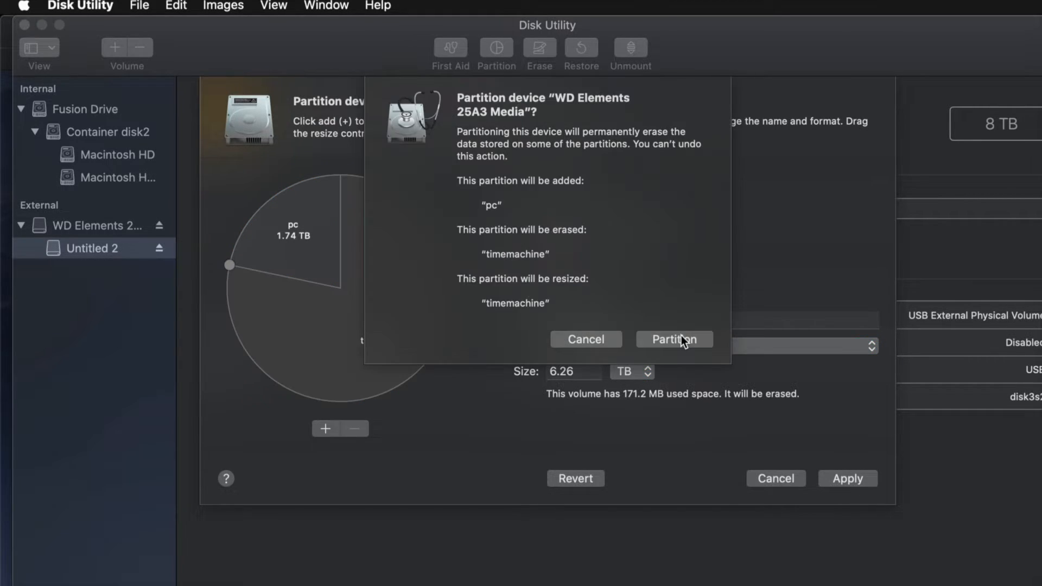
{"action": "left_click", "coordinate": [682, 336]}
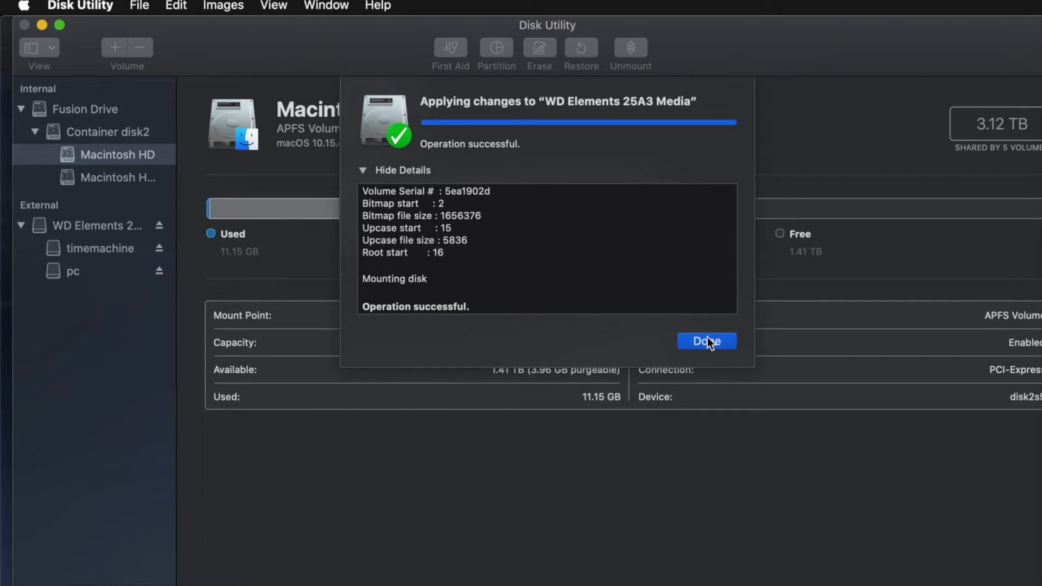
{"action": "left_click", "coordinate": [700, 340]}
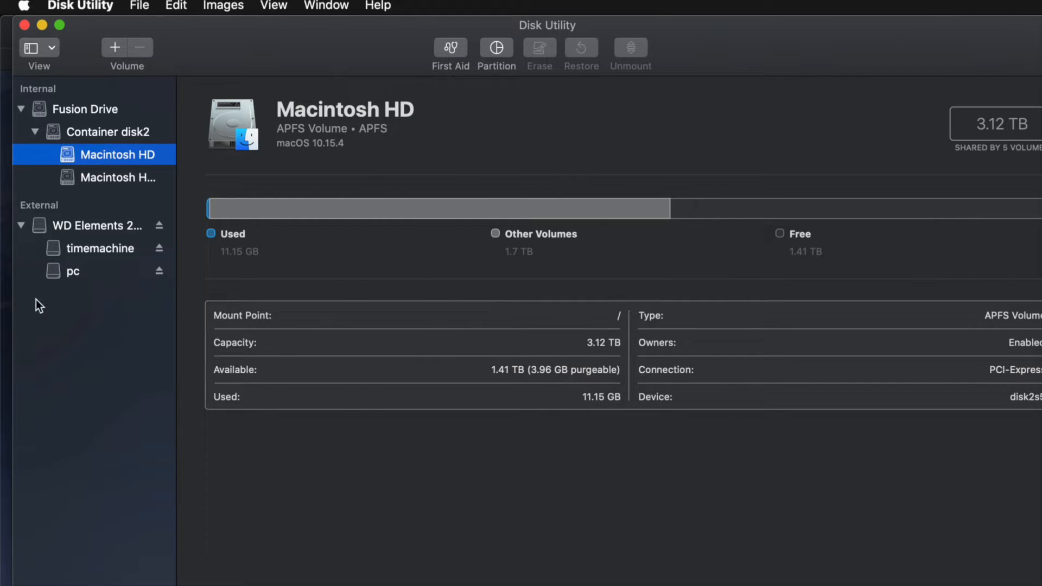
Inspect the new timemachine and pc volumes in Disk Utility and view the contents of both in Finder.
{"action": "left_click", "coordinate": [89, 248]}
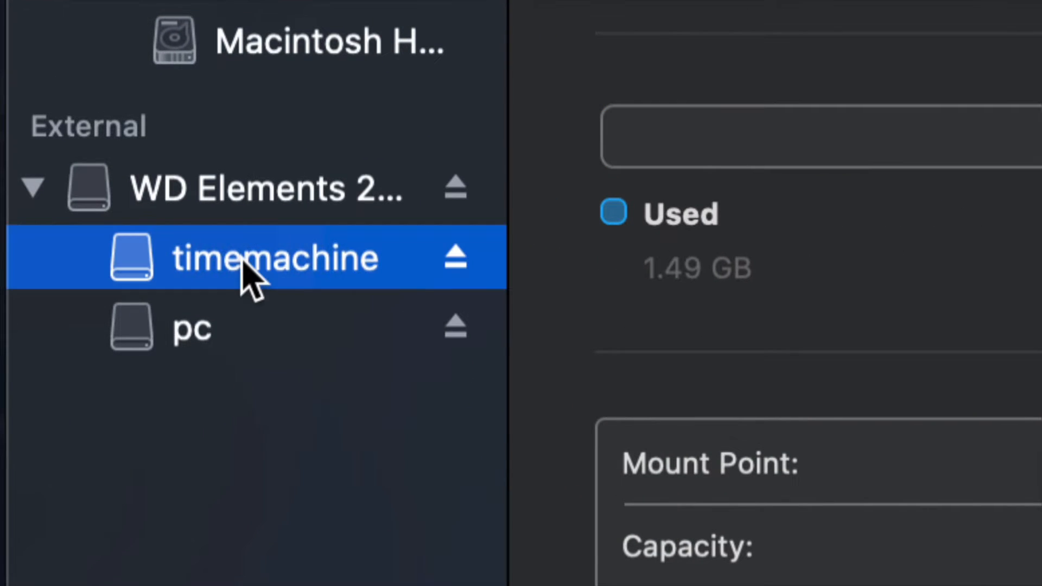
{"action": "left_click", "coordinate": [247, 320]}
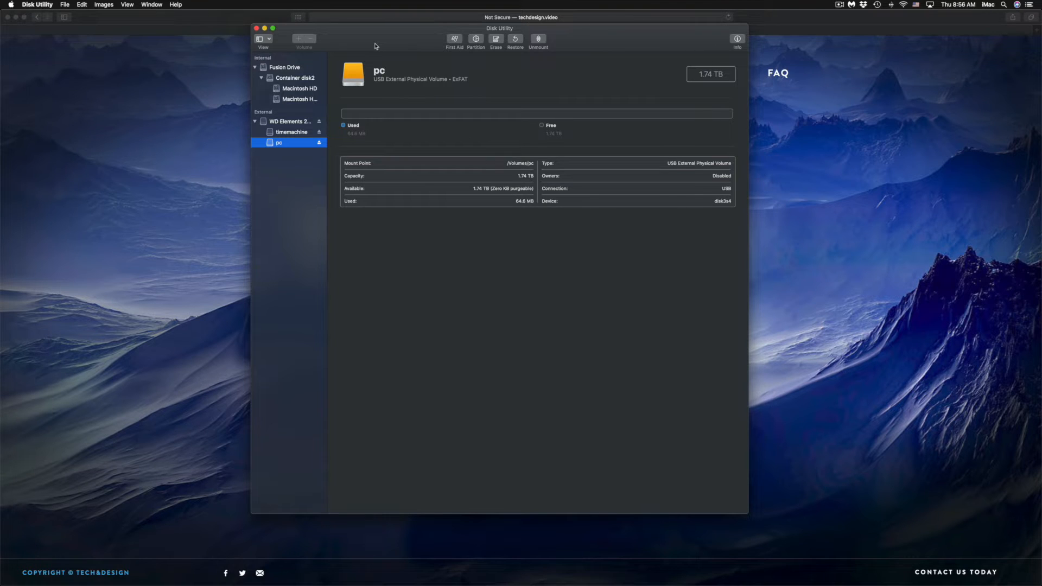
{"action": "mouse_move", "coordinate": [97, 583]}
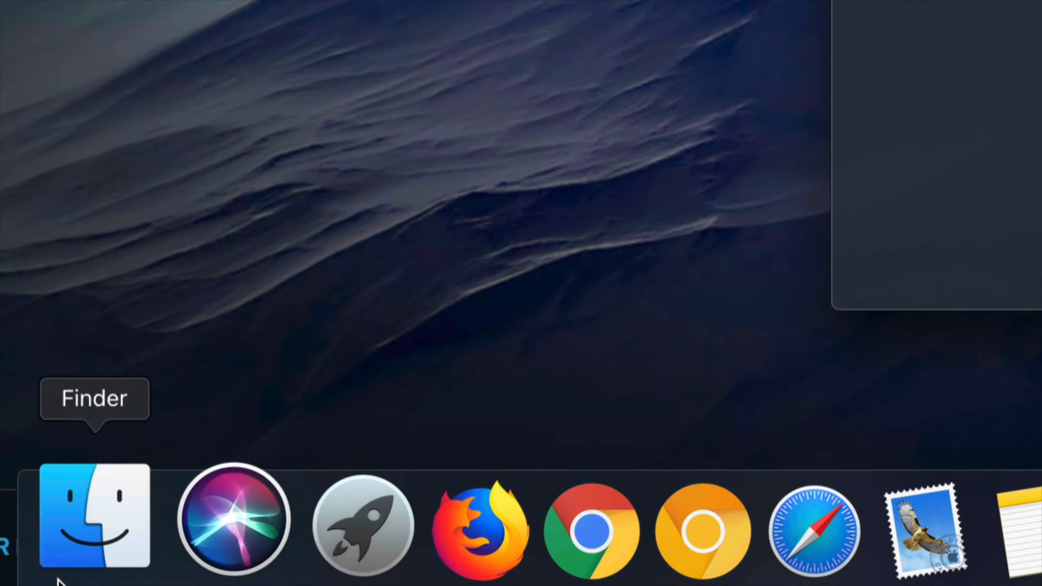
{"action": "left_click", "coordinate": [76, 563]}
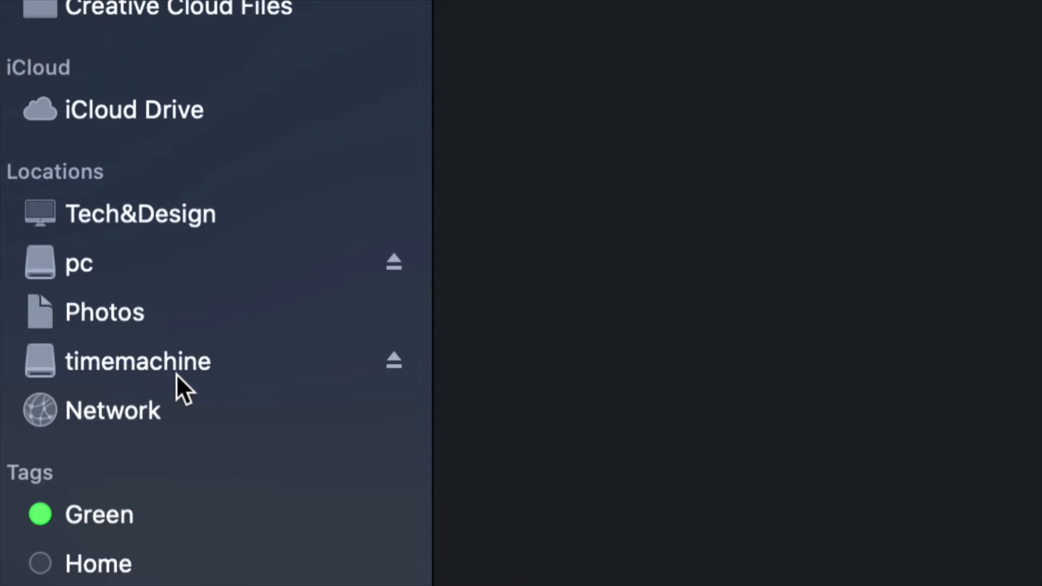
{"action": "left_click", "coordinate": [73, 262]}
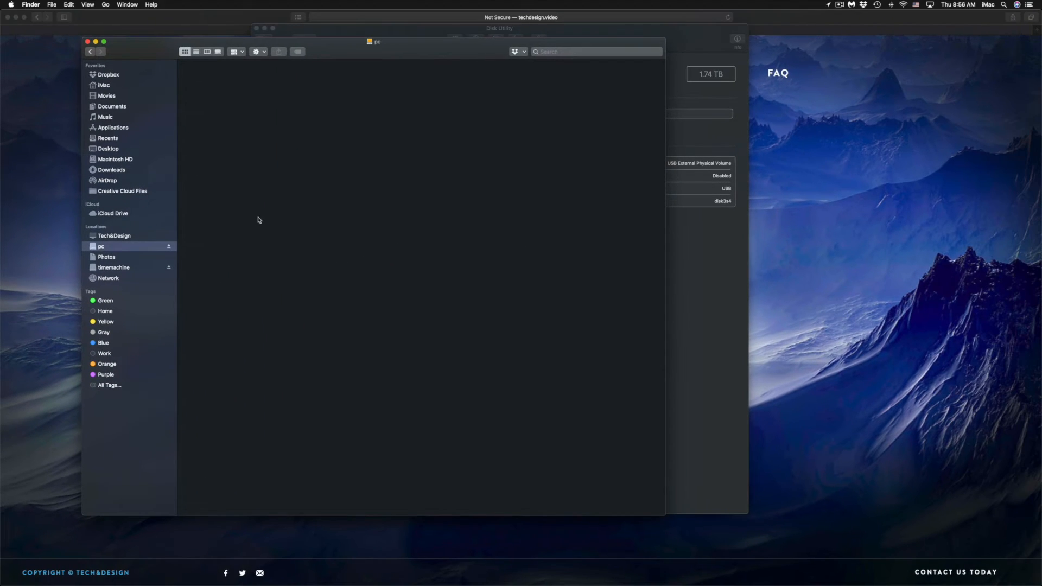
{"action": "left_click_drag", "start_coordinate": [343, 55], "coordinate": [382, 116]}
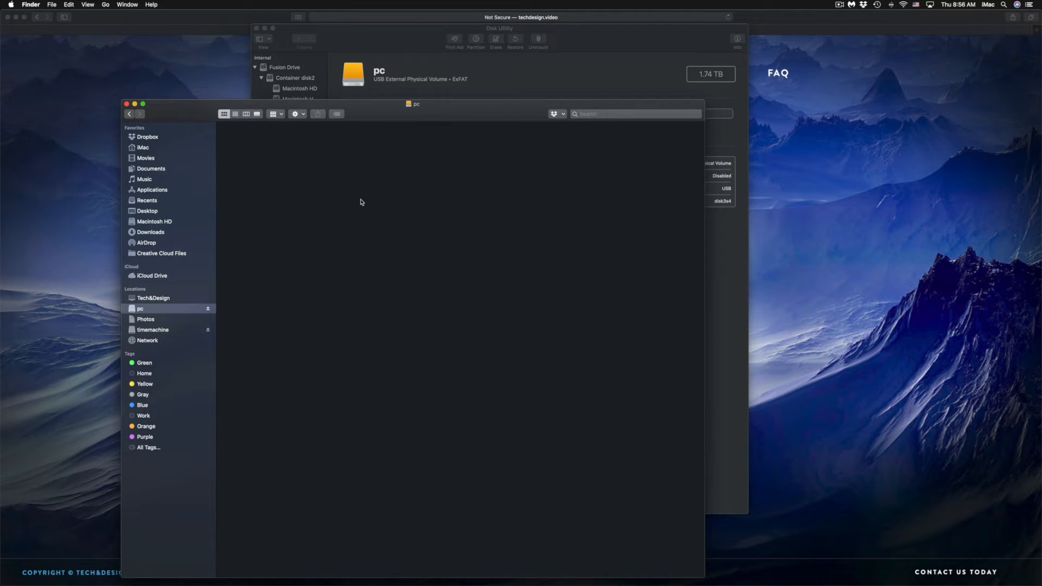
{"action": "left_click", "coordinate": [157, 332]}
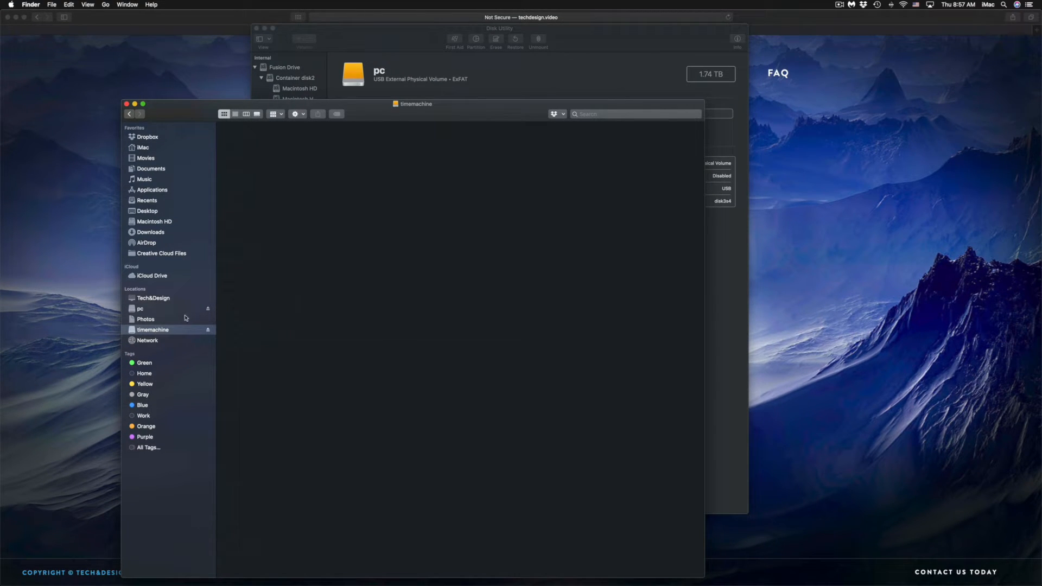
Switch to System Preferences and reposition its window on the desktop.
{"action": "mouse_move", "coordinate": [651, 576]}
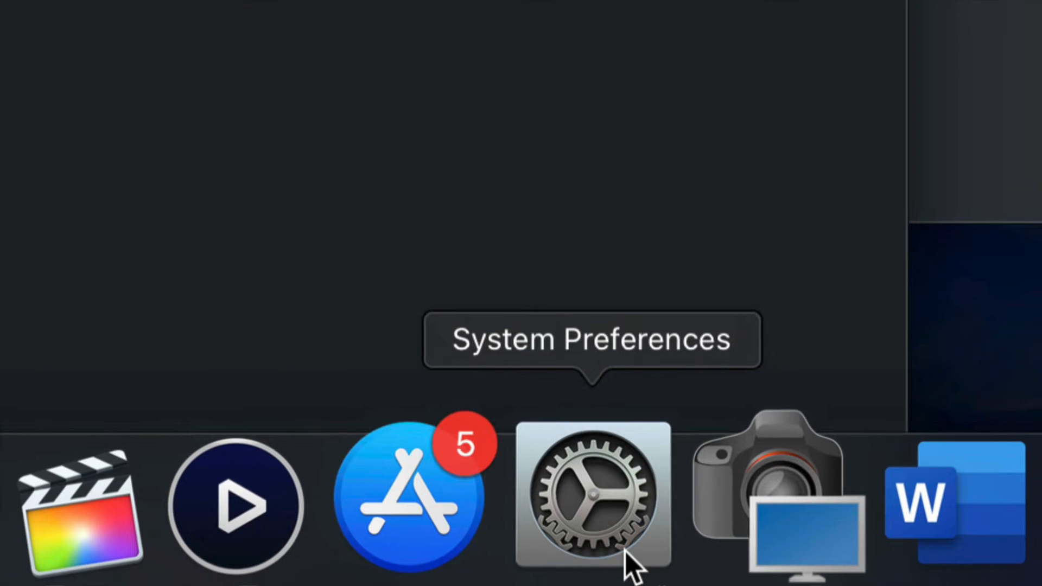
{"action": "left_click", "coordinate": [624, 551]}
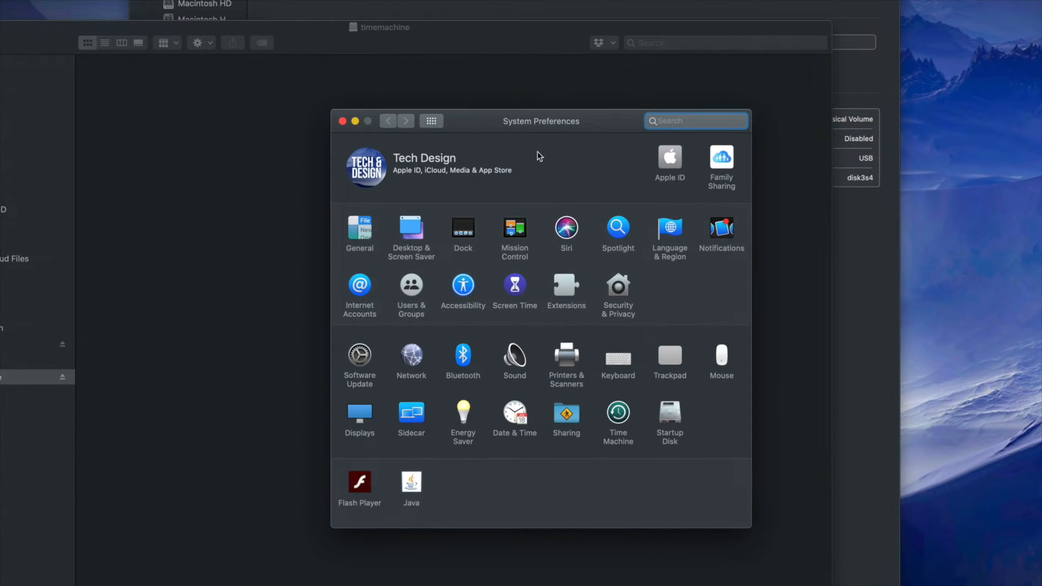
{"action": "left_click_drag", "start_coordinate": [544, 125], "coordinate": [517, 97]}
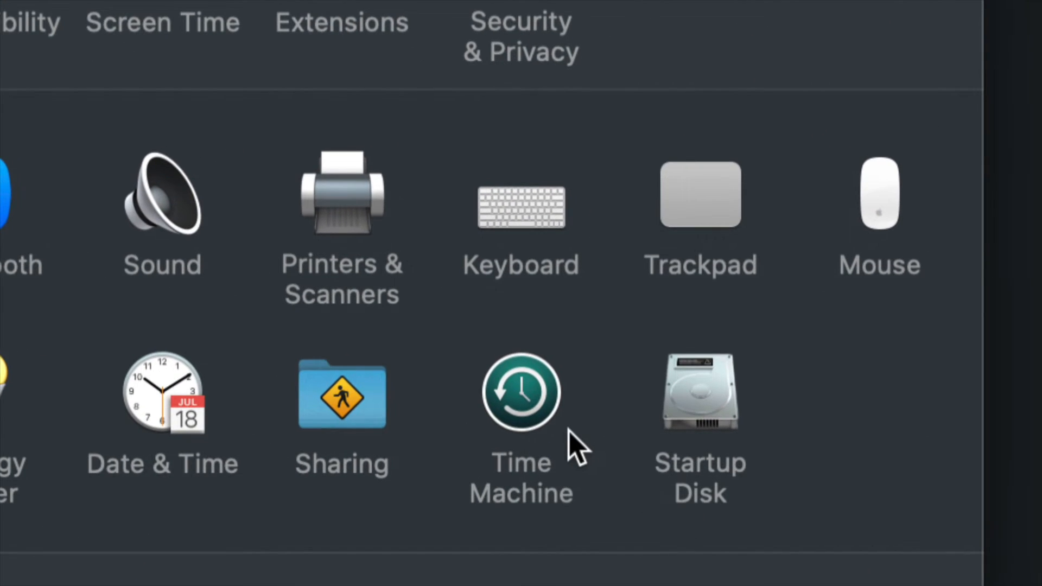
Open the Time Machine preferences, look through the existing backup disks and open the choice for adding or removing a backup disk.
{"action": "left_click", "coordinate": [534, 411]}
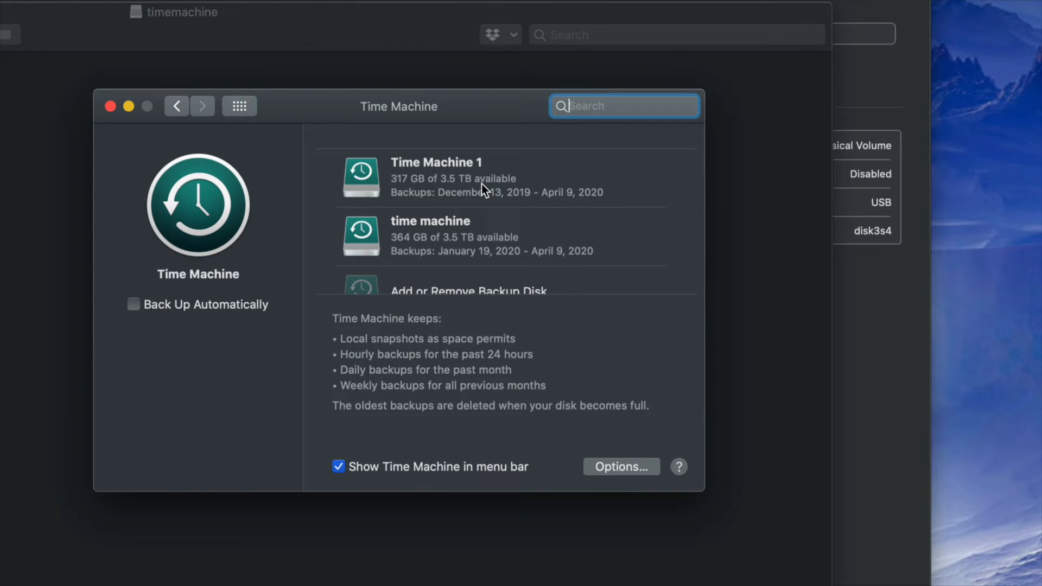
{"action": "scroll", "coordinate": [480, 184], "scroll_direction": "down", "scroll_amount": 3}
{"action": "scroll", "coordinate": [480, 184], "scroll_direction": "up", "scroll_amount": 3}
{"action": "scroll", "coordinate": [481, 184], "scroll_direction": "down", "scroll_amount": 2}
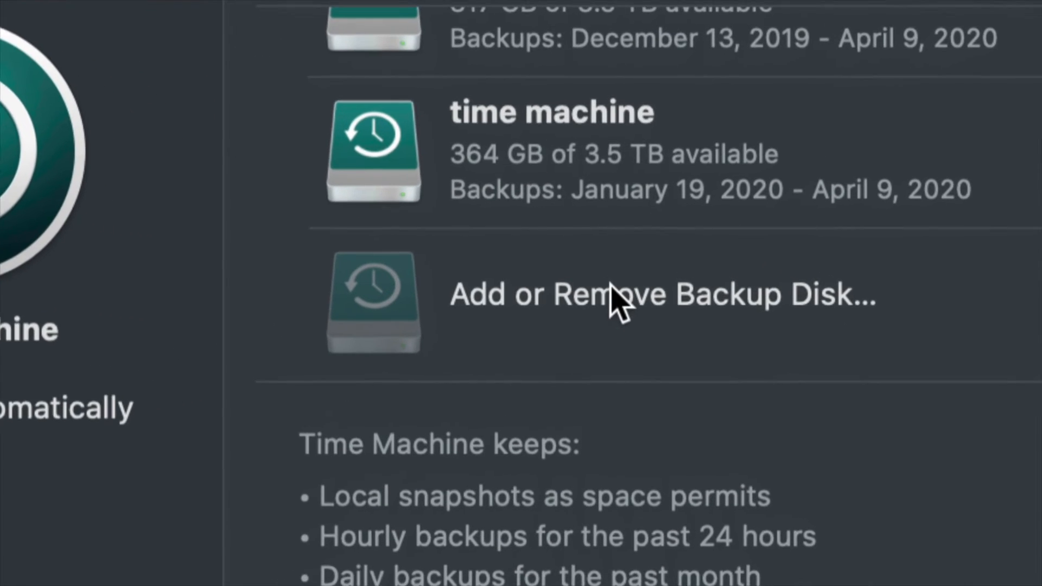
{"action": "left_click", "coordinate": [664, 299]}
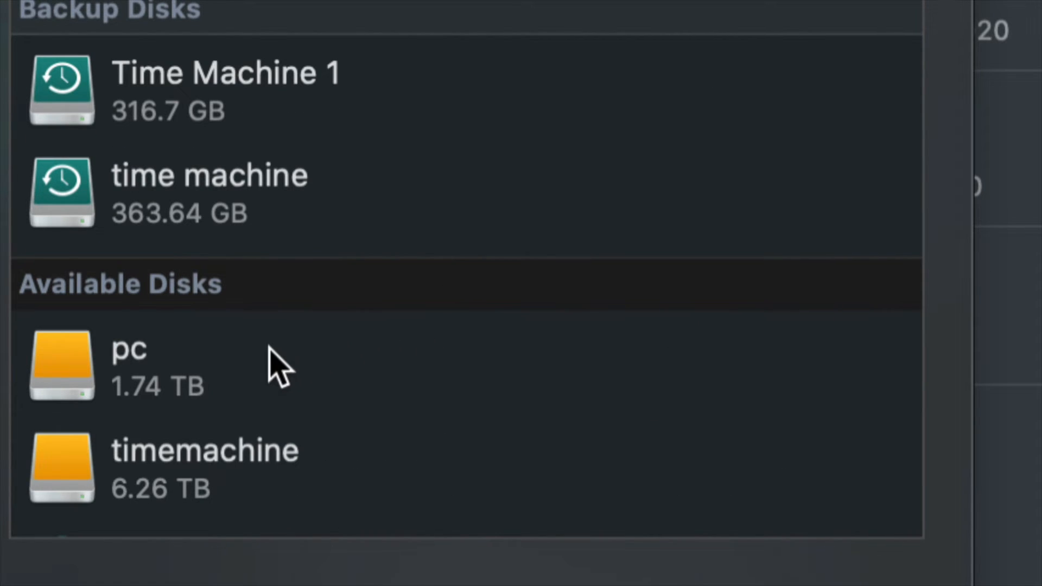
Choose the available timemachine volume as an additional Time Machine backup disk, leaving its backups unencrypted.
{"action": "scroll", "coordinate": [268, 348], "scroll_direction": "down", "scroll_amount": 2}
{"action": "scroll", "coordinate": [274, 358], "scroll_direction": "up", "scroll_amount": 1}
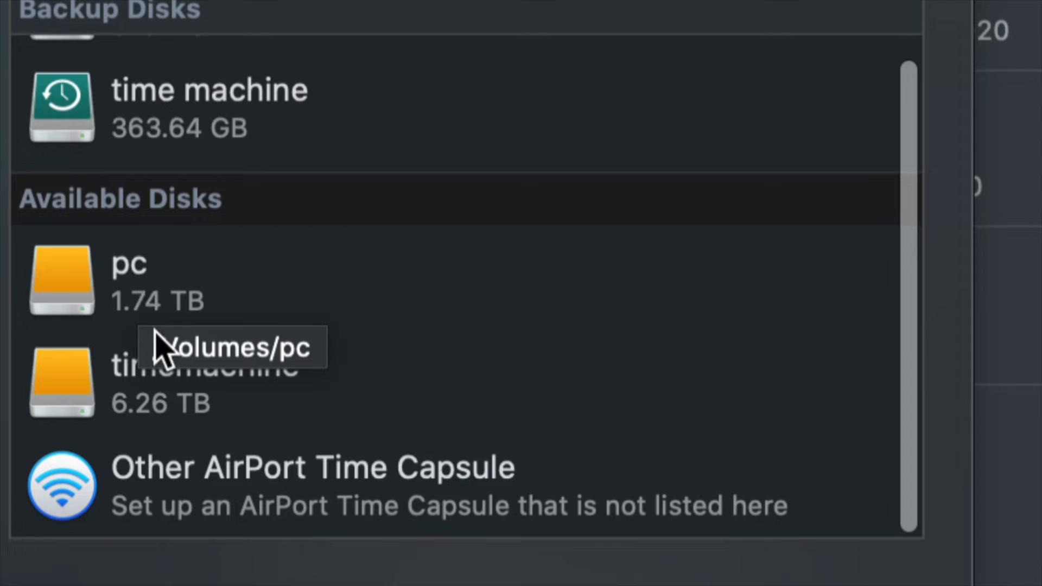
{"action": "left_click", "coordinate": [204, 393]}
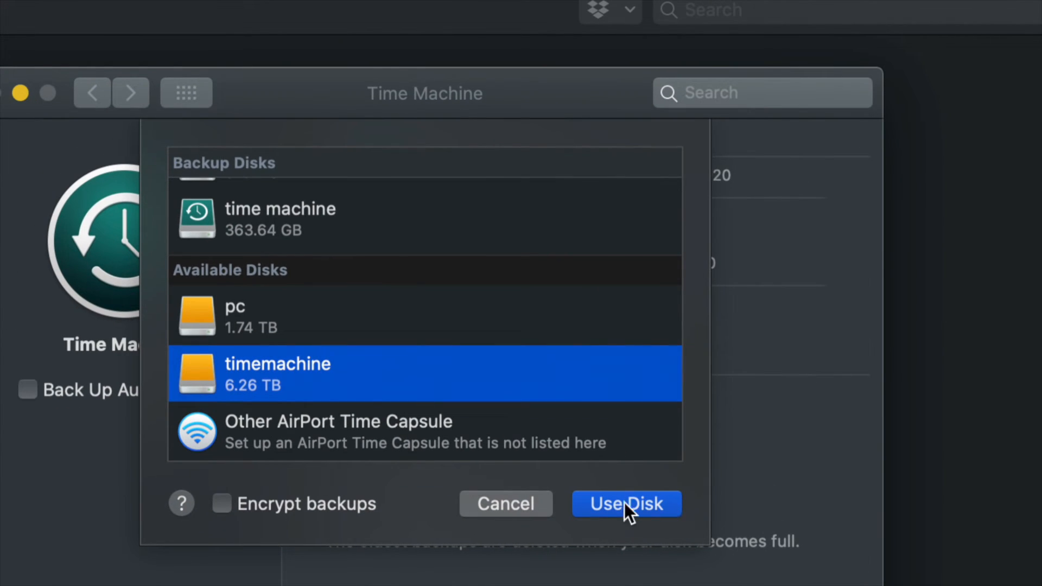
{"action": "left_click", "coordinate": [613, 500]}
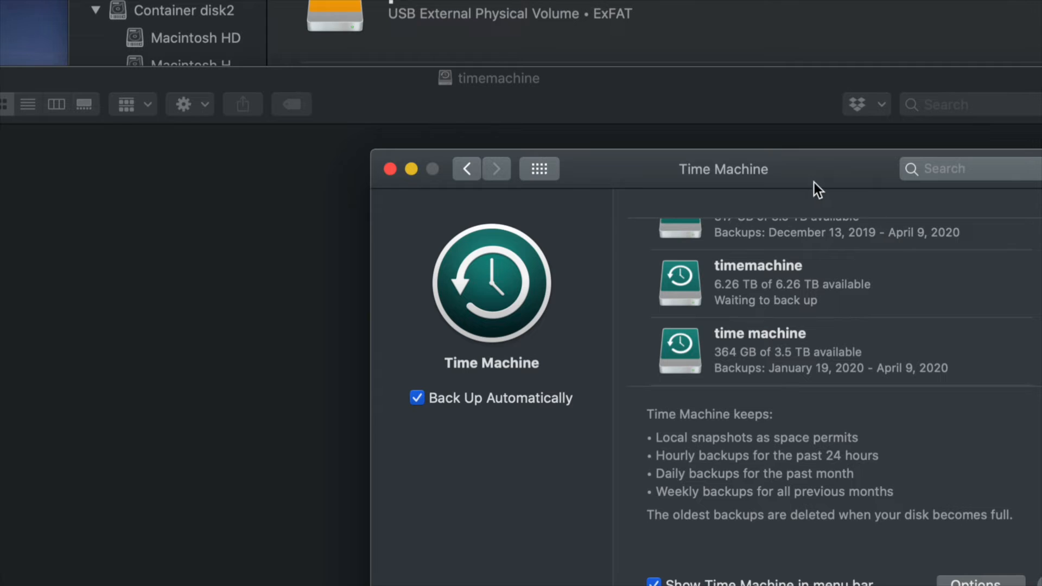
View the Time Machine status options, and reposition its preferences window before switching to Disk Utility.
{"action": "left_click_drag", "start_coordinate": [813, 182], "coordinate": [616, 123]}
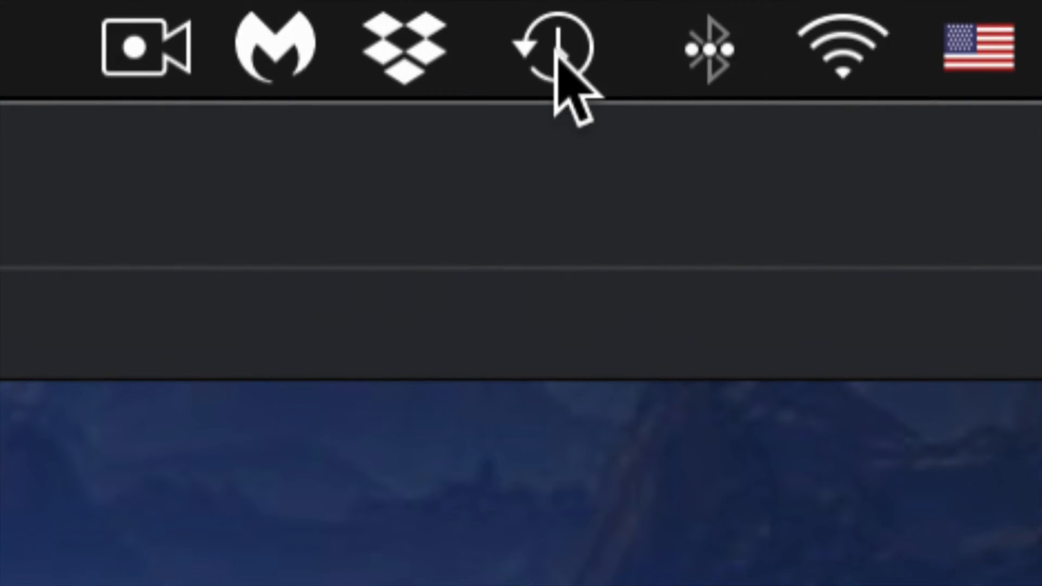
{"action": "left_click", "coordinate": [548, 59]}
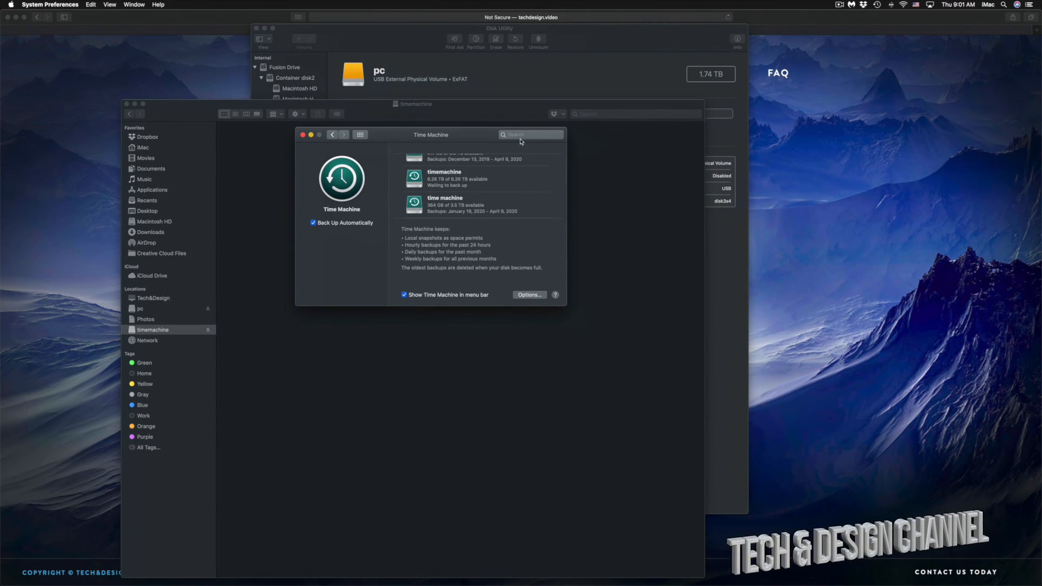
{"action": "left_click_drag", "start_coordinate": [443, 135], "coordinate": [574, 189]}
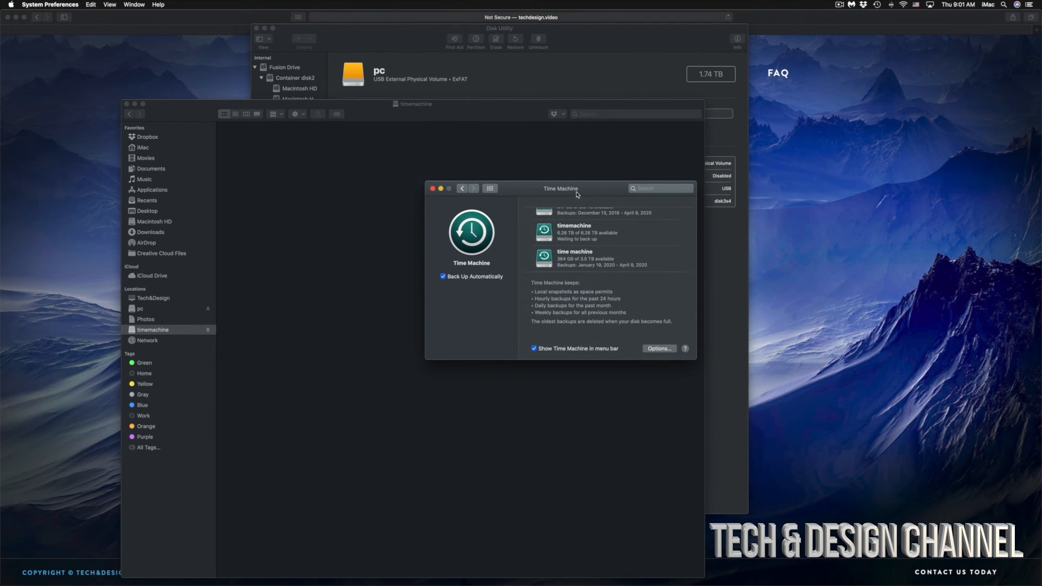
{"action": "left_click", "coordinate": [576, 47]}
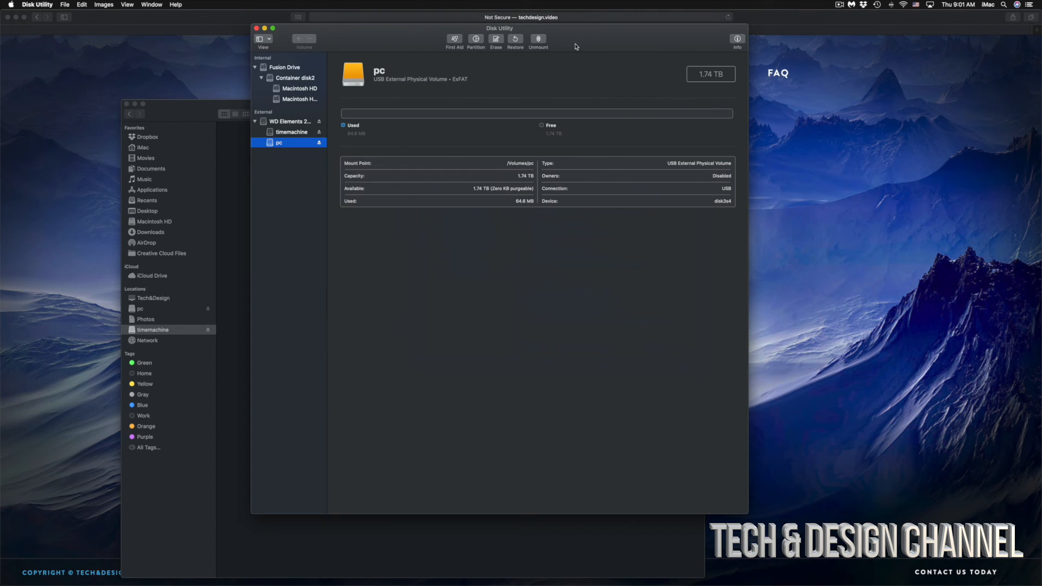